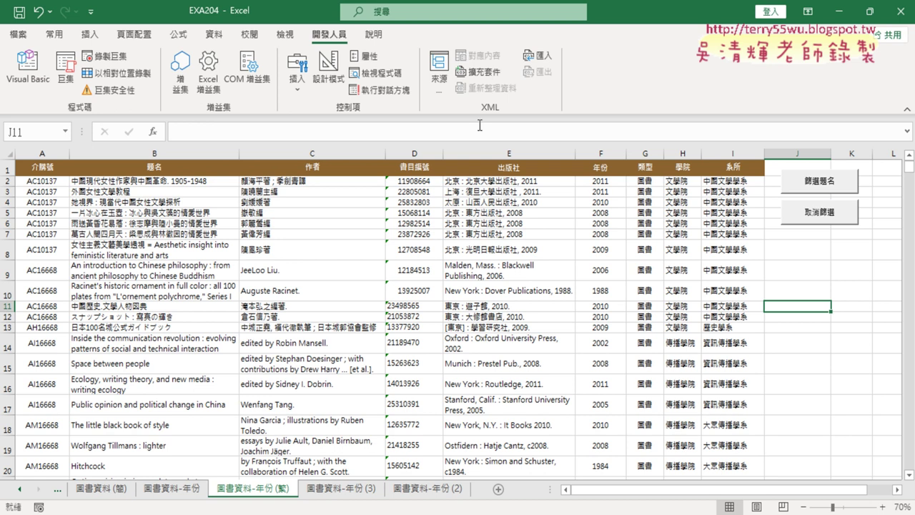
# Test the 篩選題名 button with the keyword 文工學, then clear the filter with 取消篩選.
pyautogui.click(297, 71)
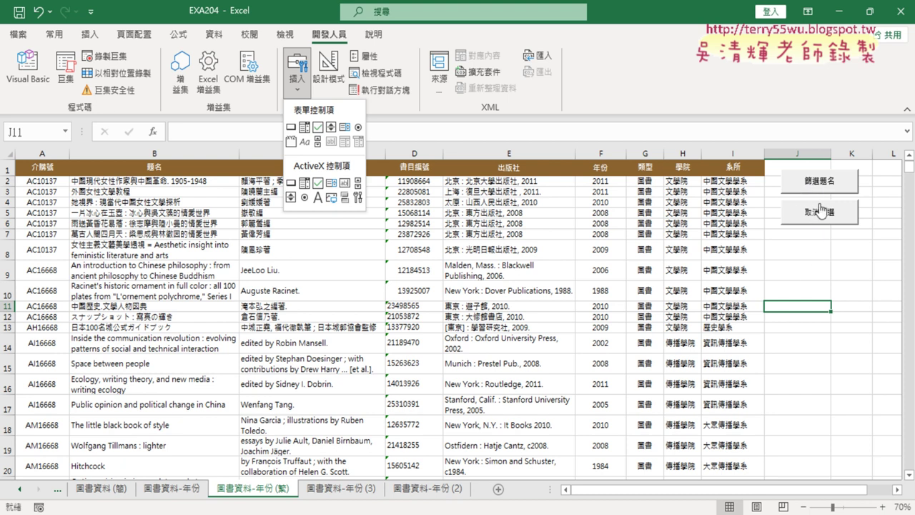
pyautogui.click(823, 191)
pyautogui.click(786, 187)
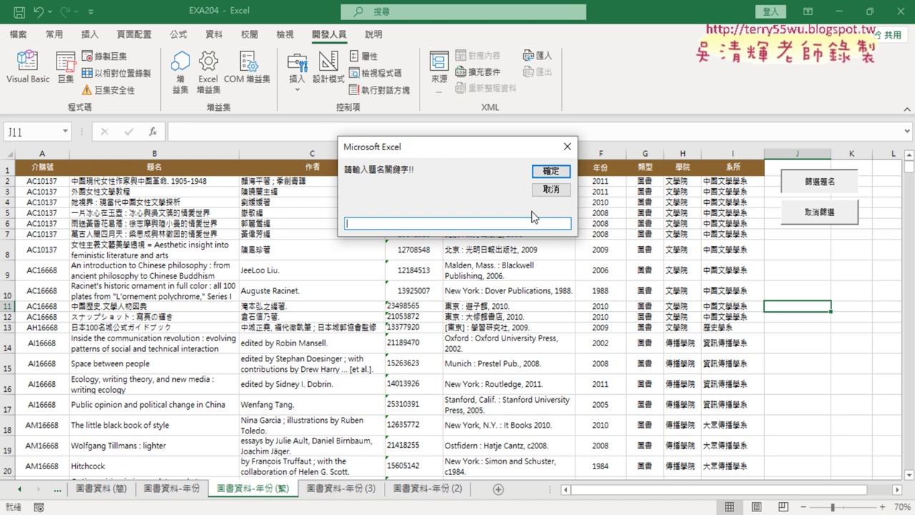
pyautogui.write('文工')
pyautogui.write('學')
pyautogui.press('Return')
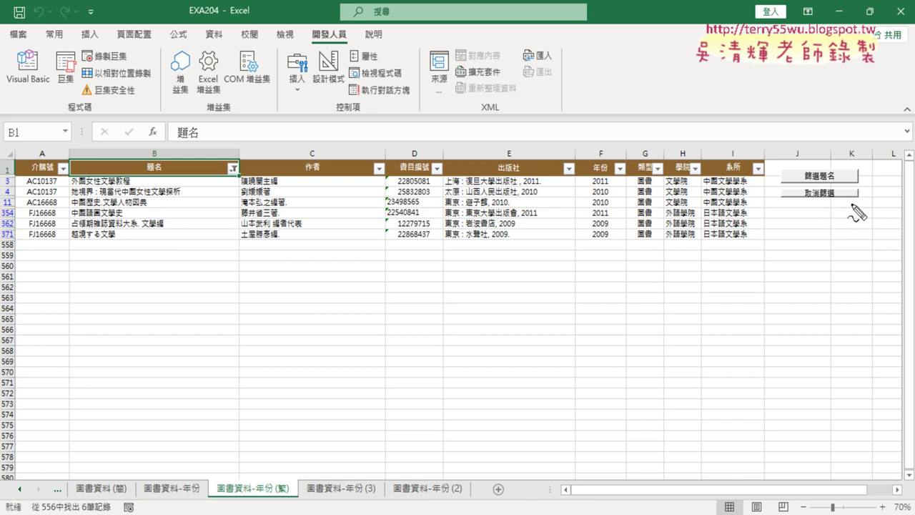
pyautogui.moveTo(851, 204)
pyautogui.mouseDown()
pyautogui.moveTo(783, 180)
pyautogui.moveTo(850, 206)
pyautogui.mouseUp()
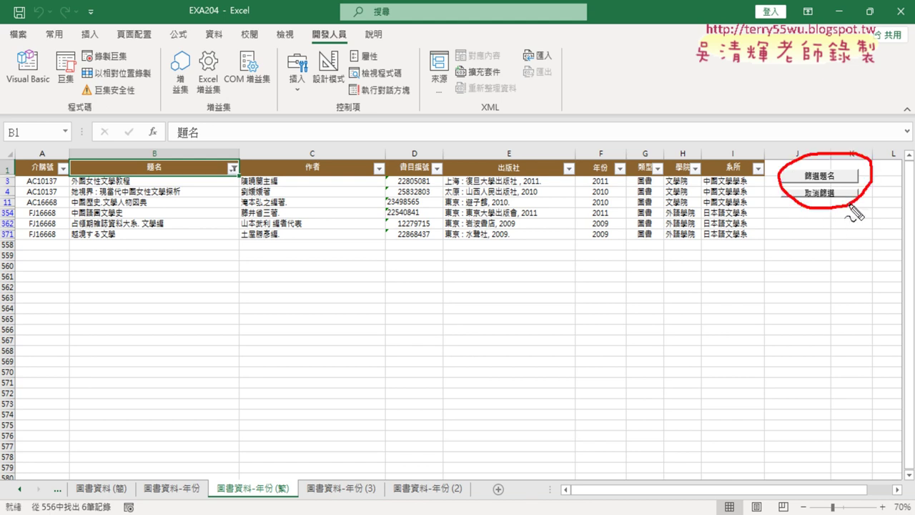
pyautogui.press('Escape')
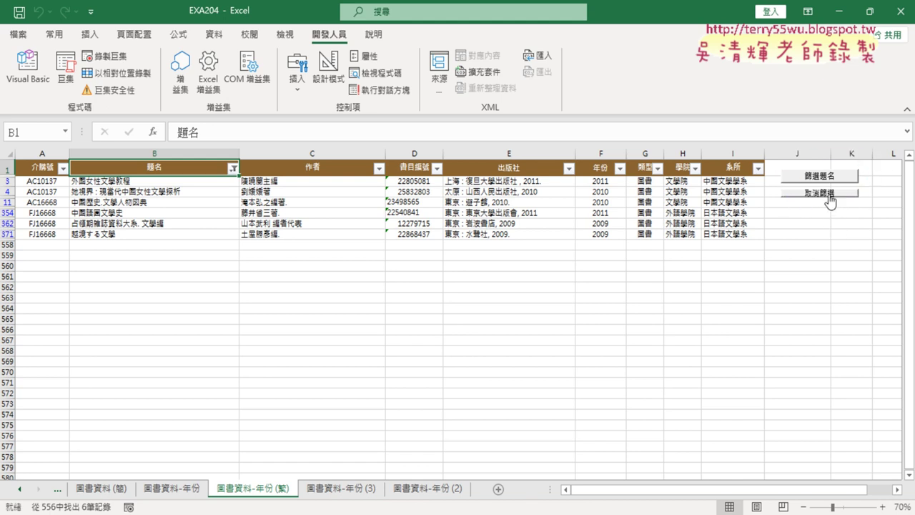
pyautogui.click(829, 193)
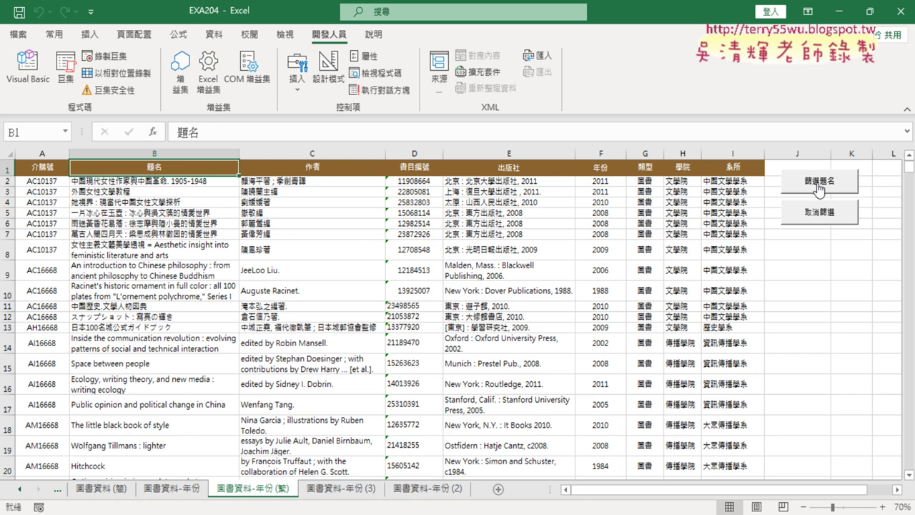
# Set both the 篩選題名 and 取消篩選 buttons to the 大小位置不隨儲存格改變 placement.
pyautogui.keyDown('ctrl'); pyautogui.click(820, 190); pyautogui.keyUp('ctrl')
pyautogui.keyDown('ctrl'); pyautogui.click(818, 213); pyautogui.keyUp('ctrl')
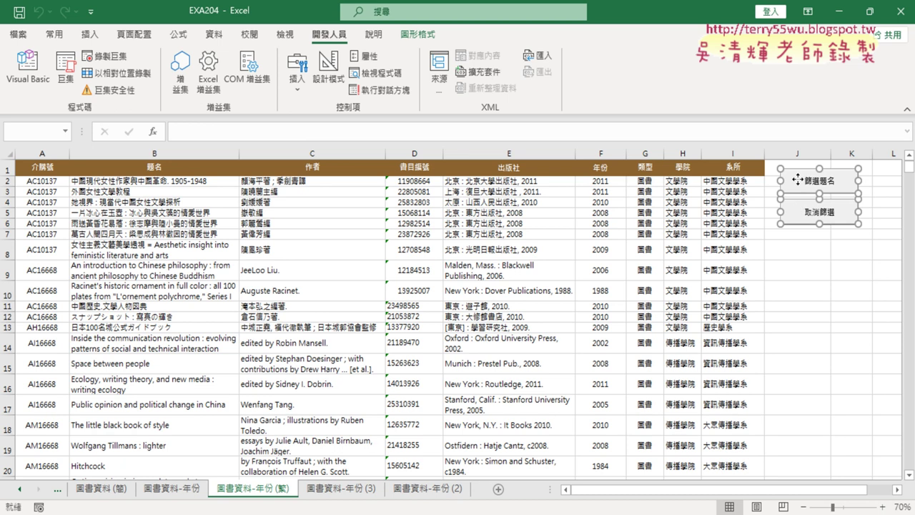
pyautogui.rightClick(797, 180)
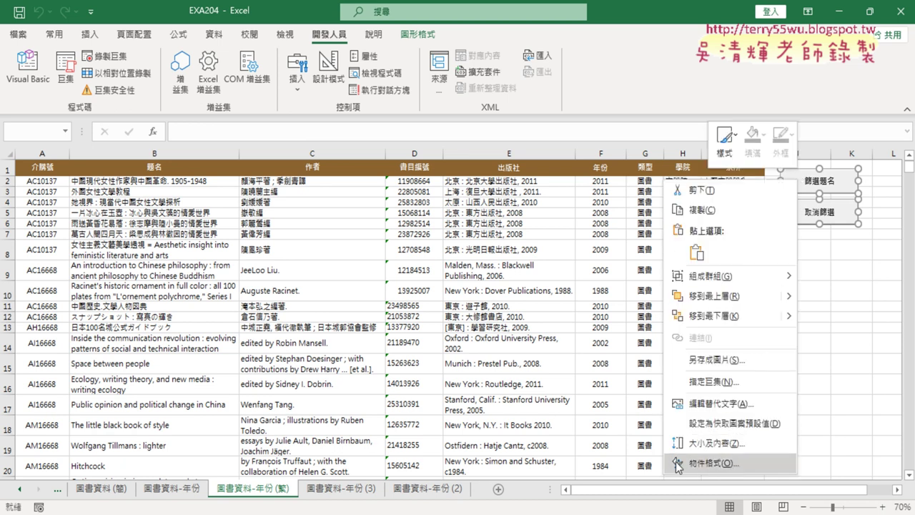
pyautogui.click(711, 470)
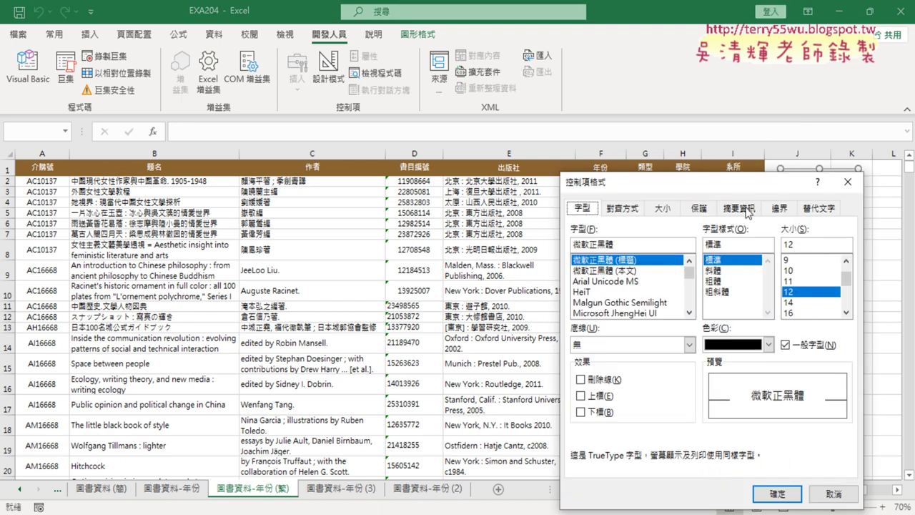
pyautogui.click(747, 212)
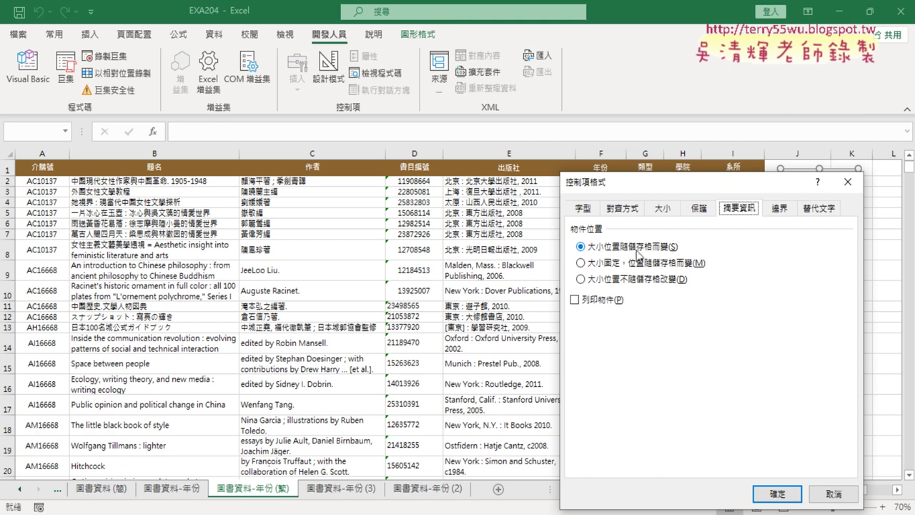
pyautogui.moveTo(677, 183); pyautogui.dragTo(444, 174)
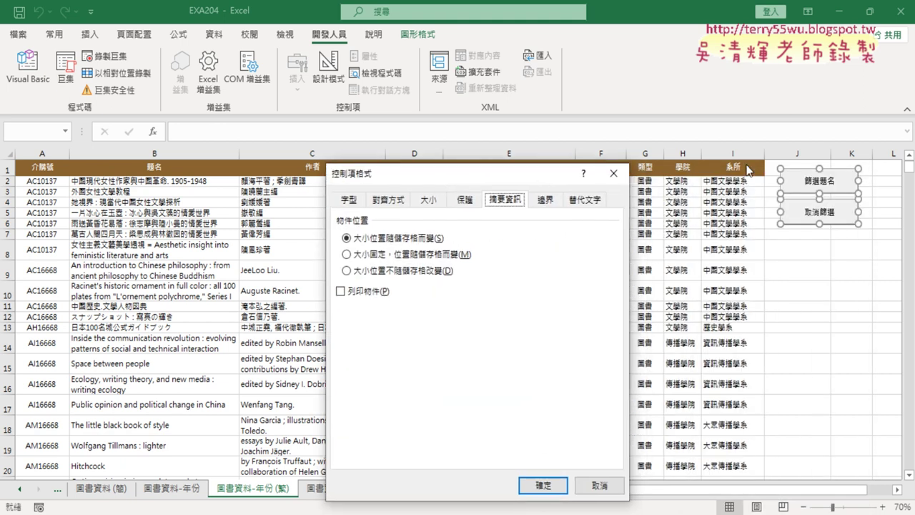
pyautogui.click(347, 271)
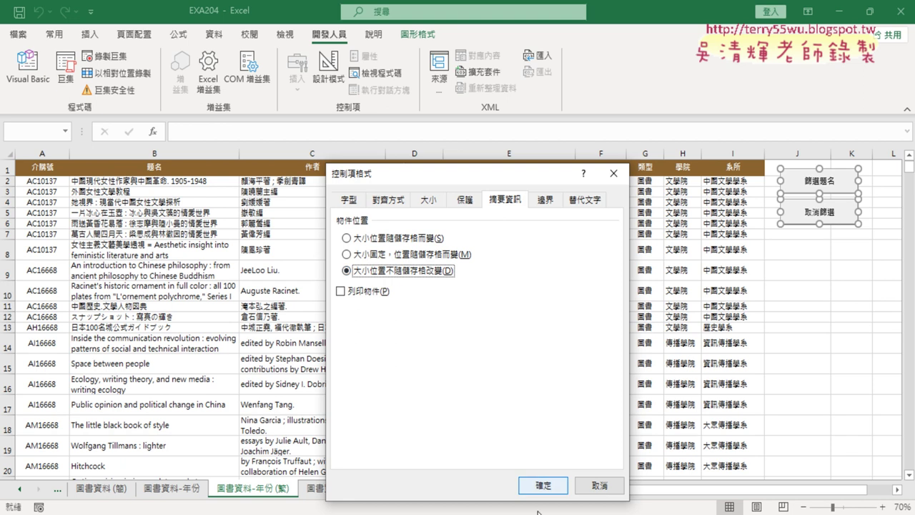
pyautogui.click(552, 485)
pyautogui.click(797, 343)
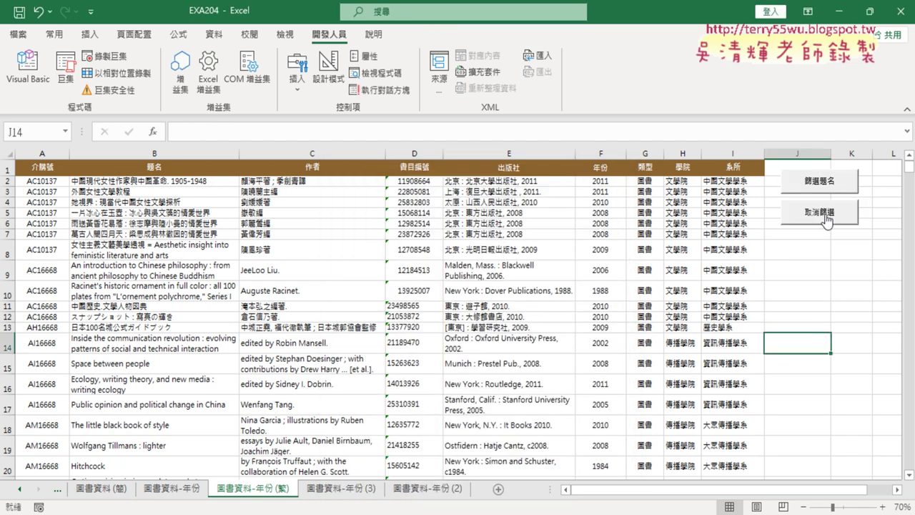
pyautogui.doubleClick(152, 202)
pyautogui.moveTo(153, 202); pyautogui.dragTo(138, 202)
pyautogui.hotkey('ctrl', 'c')
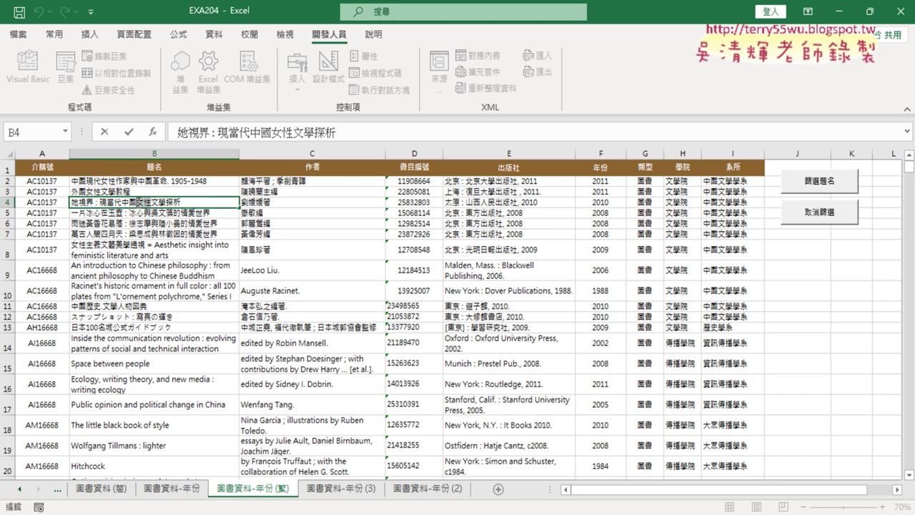
pyautogui.click(782, 322)
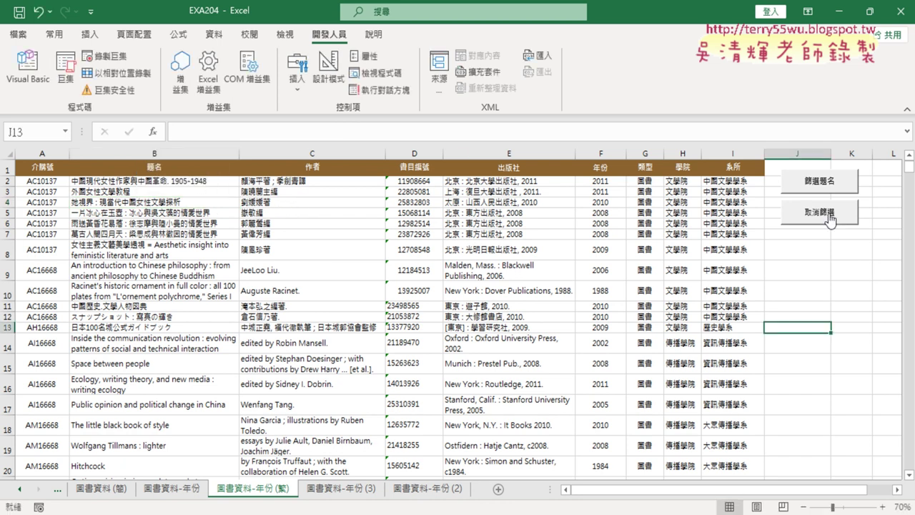
pyautogui.click(823, 188)
pyautogui.hotkey('ctrl', 'v')
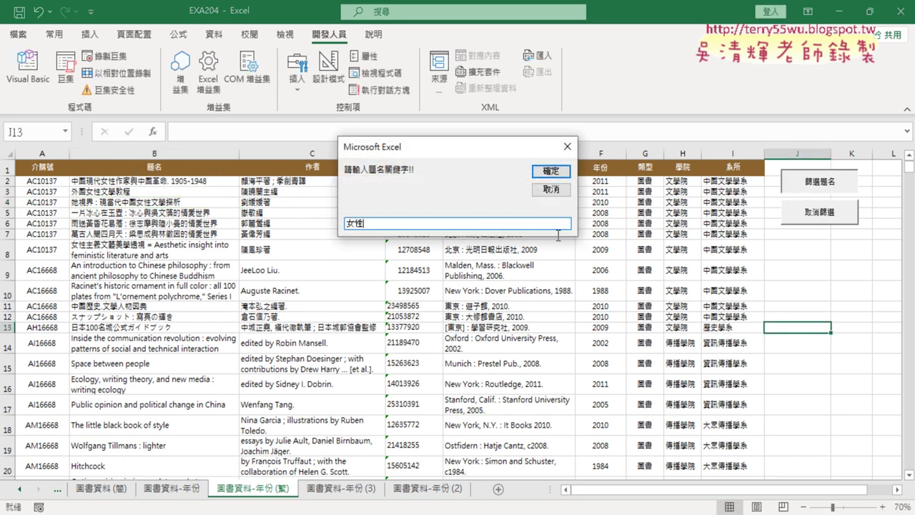
pyautogui.click(547, 171)
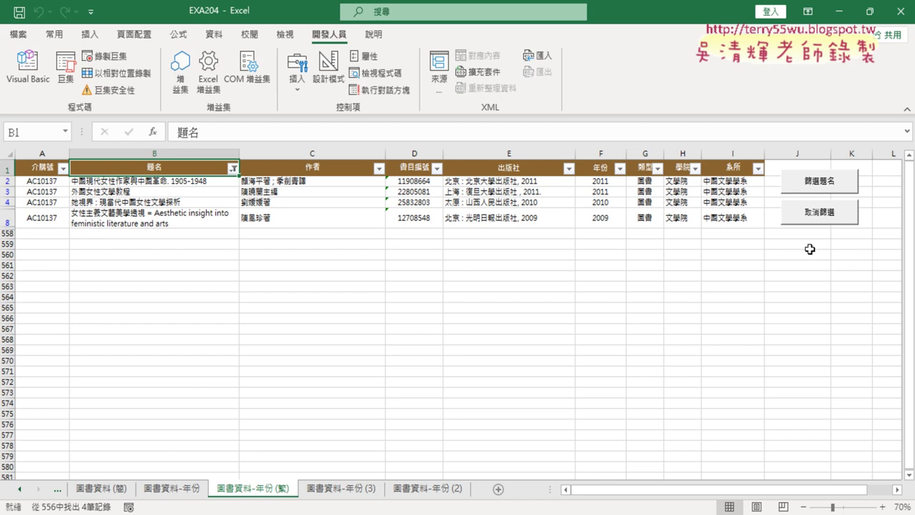
pyautogui.click(841, 226)
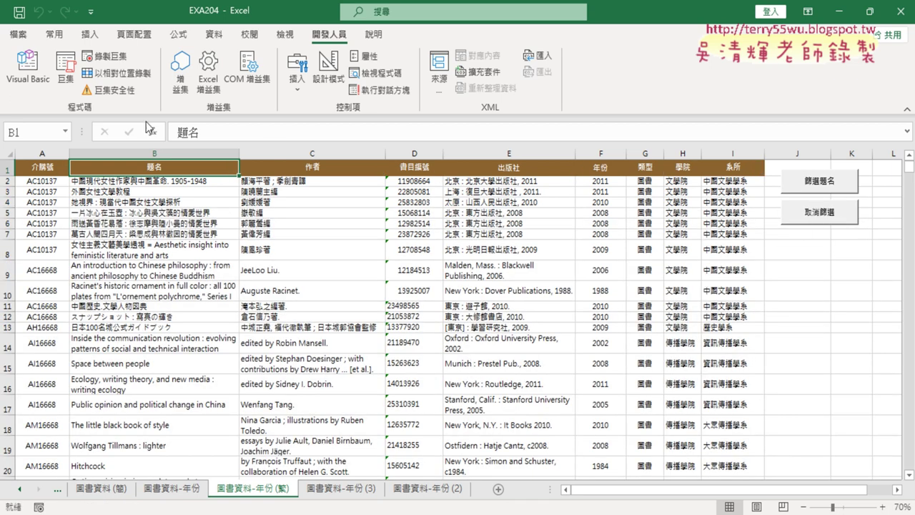
# Open Module3's macro code in the VBA editor beside the sheet and select .Select on Range("B1").
pyautogui.click(39, 79)
pyautogui.click(444, 263)
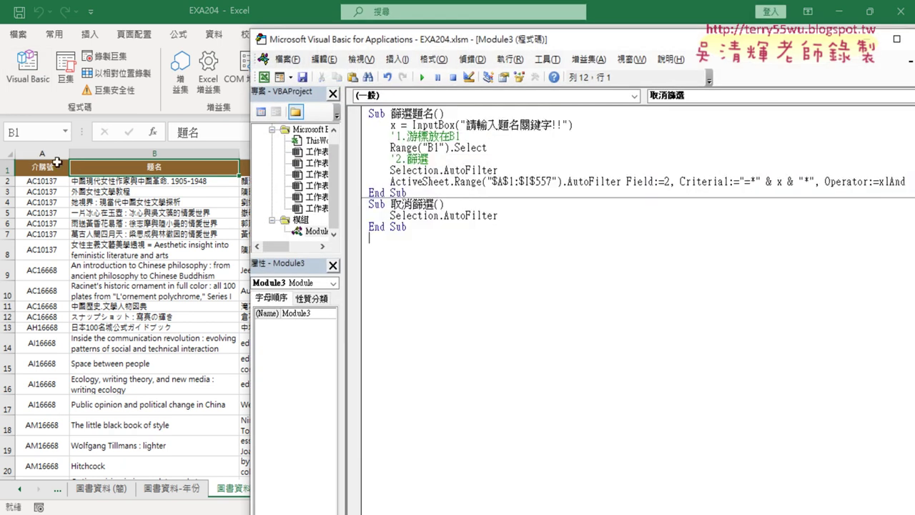
pyautogui.moveTo(547, 43); pyautogui.dragTo(397, 51)
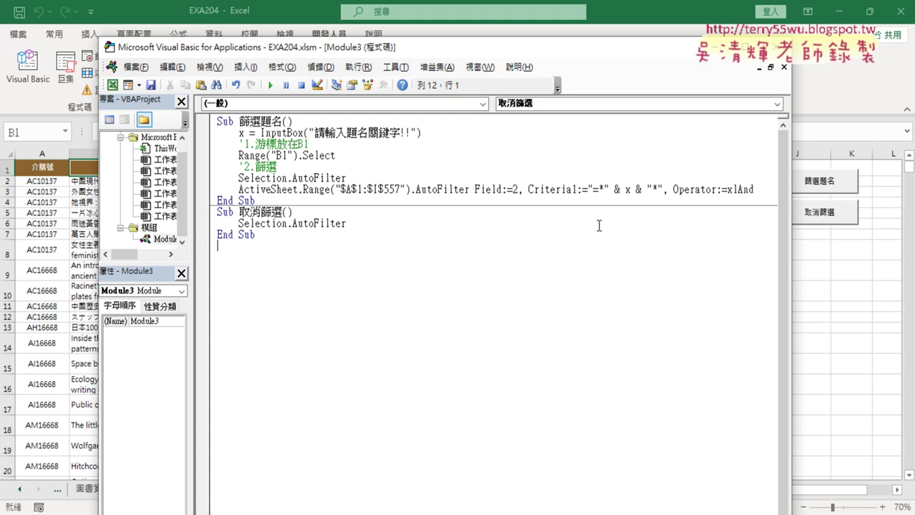
pyautogui.moveTo(790, 264); pyautogui.dragTo(836, 263)
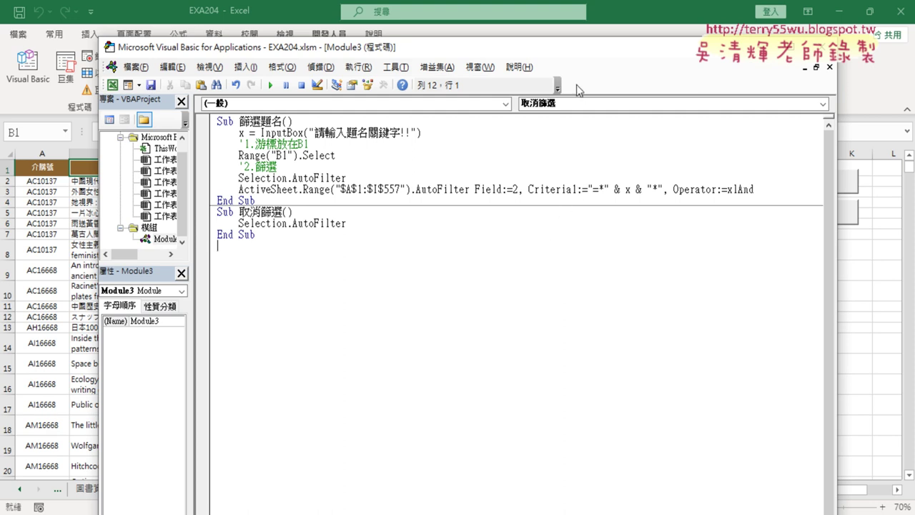
pyautogui.moveTo(580, 51); pyautogui.dragTo(631, 54)
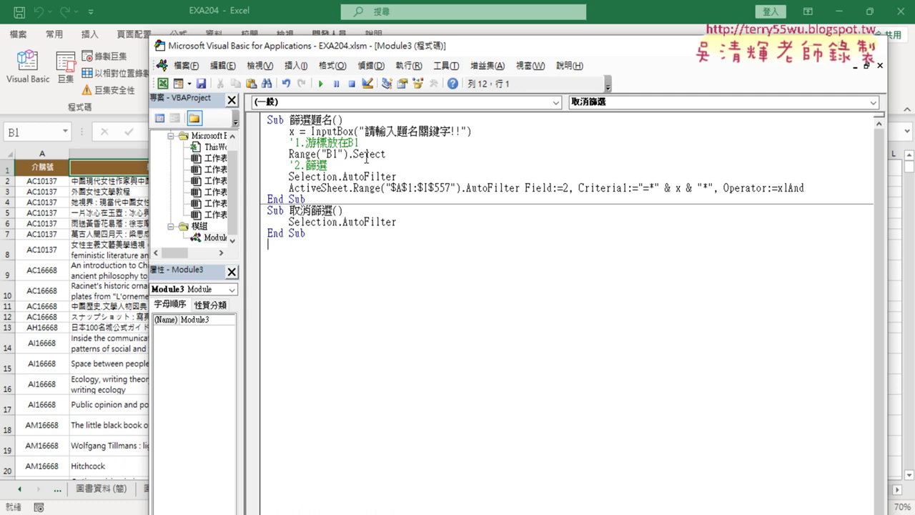
pyautogui.click(392, 158)
pyautogui.moveTo(392, 158); pyautogui.dragTo(349, 158)
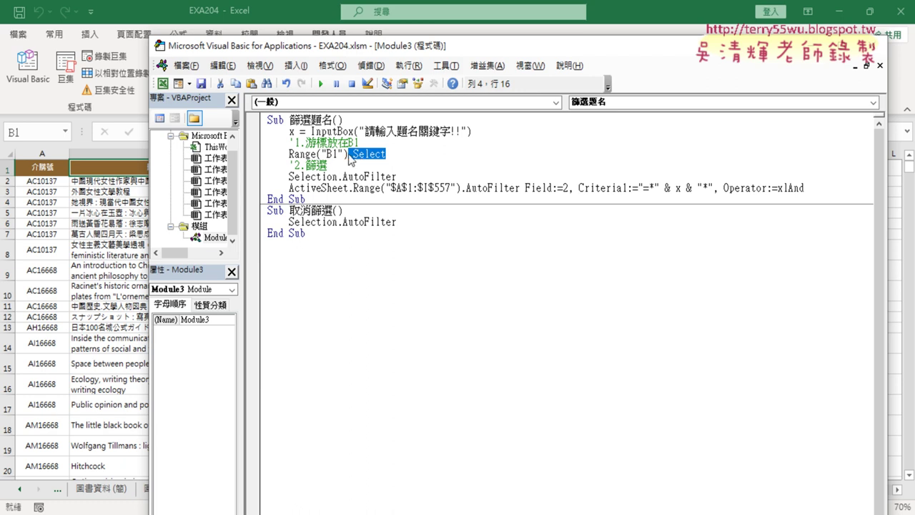
# Copy Range("B1") and paste it over Selection in the Selection.AutoFilter line.
pyautogui.click(348, 154)
pyautogui.moveTo(349, 153); pyautogui.dragTo(290, 154)
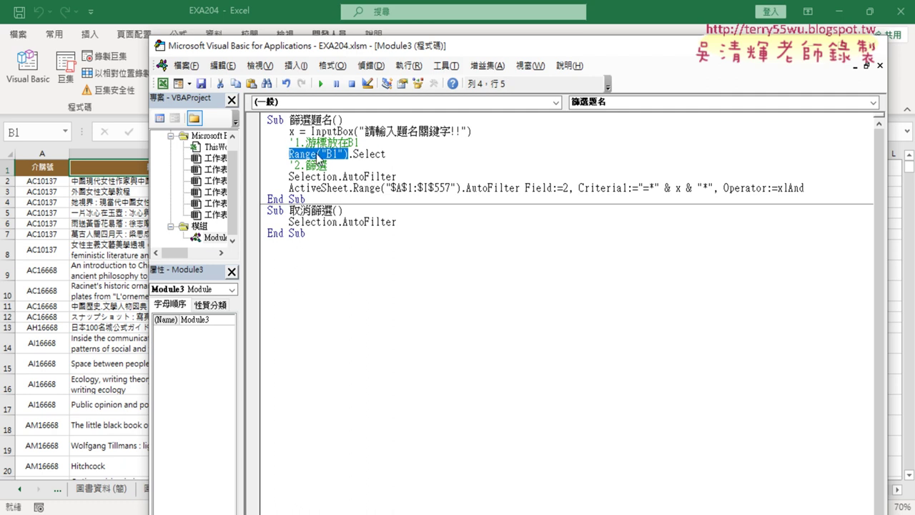
pyautogui.rightClick(319, 154)
pyautogui.click(343, 182)
pyautogui.moveTo(337, 176); pyautogui.dragTo(290, 177)
pyautogui.rightClick(315, 176)
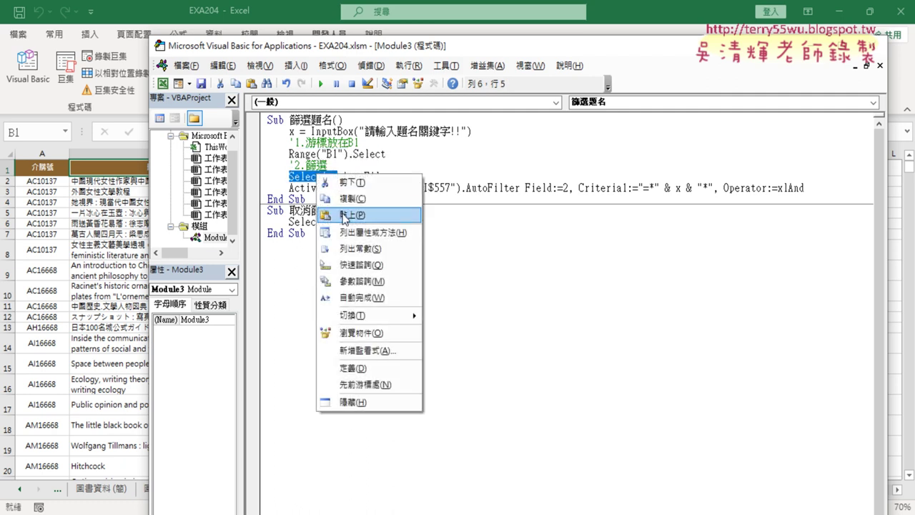
pyautogui.click(335, 204)
# Delete the '1.游標放在B1 comment and the Range("B1").Select line.
pyautogui.moveTo(387, 154)
pyautogui.mouseDown()
pyautogui.moveTo(252, 150)
pyautogui.moveTo(249, 141)
pyautogui.mouseUp()
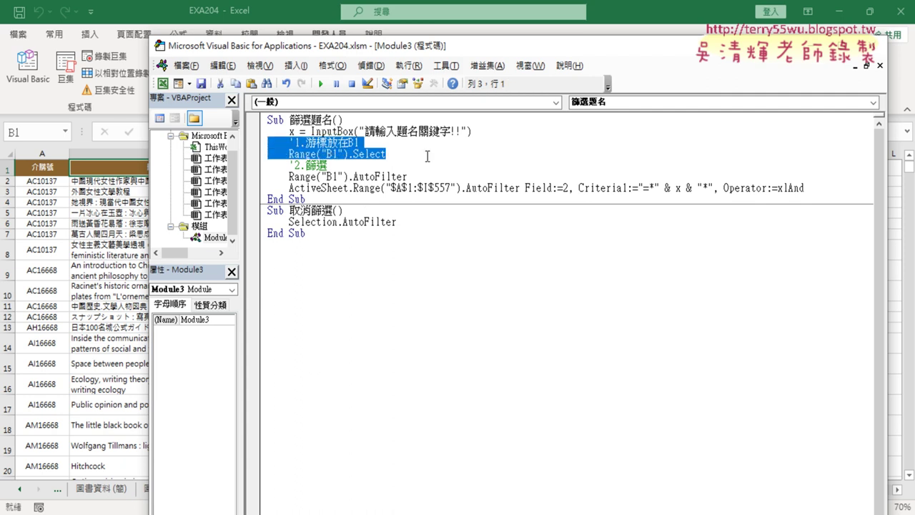
pyautogui.press('Delete')
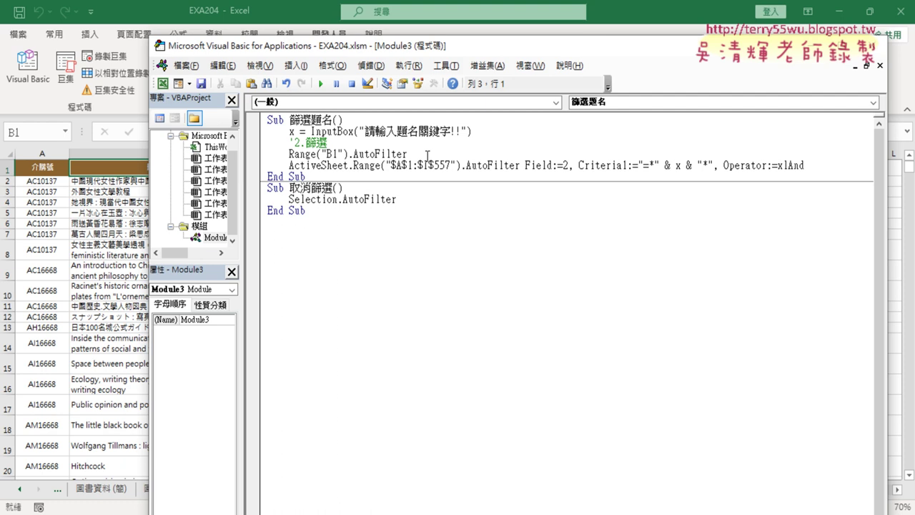
pyautogui.click(402, 153)
pyautogui.click(497, 165)
pyautogui.moveTo(409, 154); pyautogui.dragTo(249, 157)
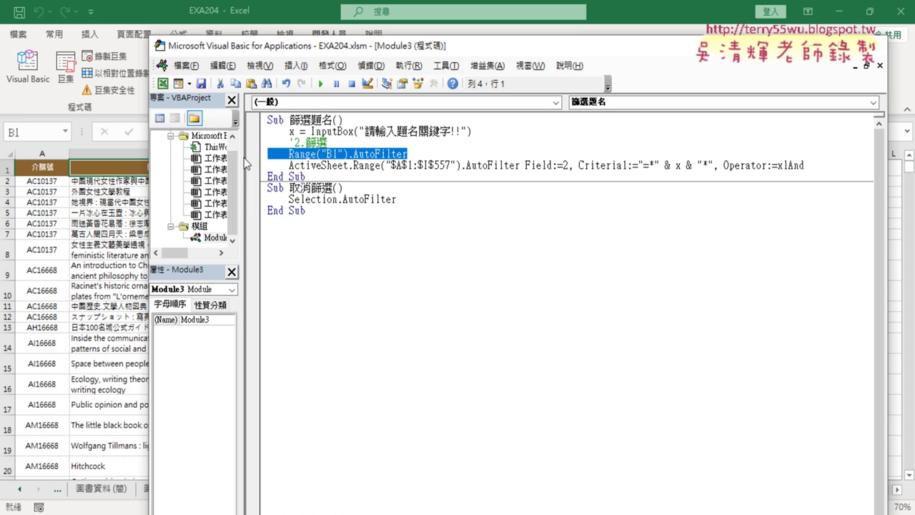
# Delete the Range("B1").AutoFilter line and select ActiveSheet. on the remaining filter line.
pyautogui.press('Delete')
pyautogui.press('Delete')
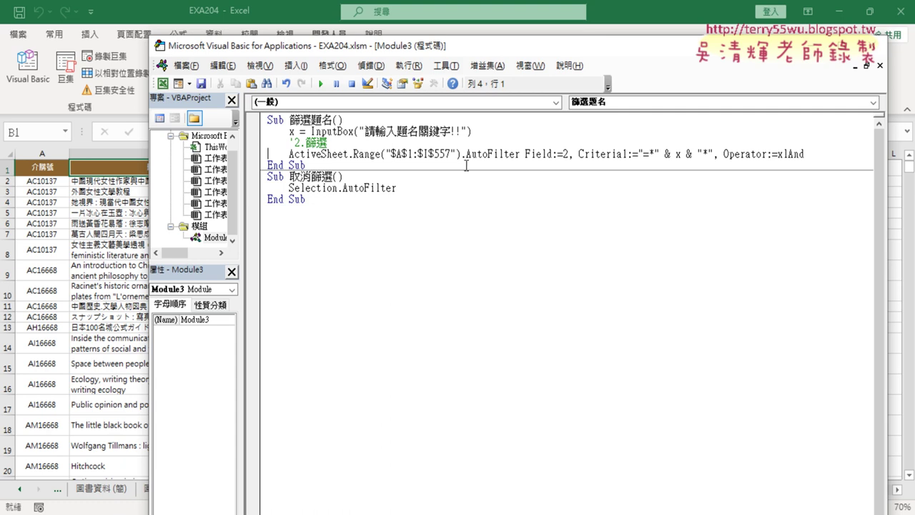
pyautogui.moveTo(493, 37)
pyautogui.mouseDown()
pyautogui.moveTo(486, 155)
pyautogui.moveTo(457, 33)
pyautogui.mouseUp()
pyautogui.moveTo(338, 149); pyautogui.dragTo(273, 149)
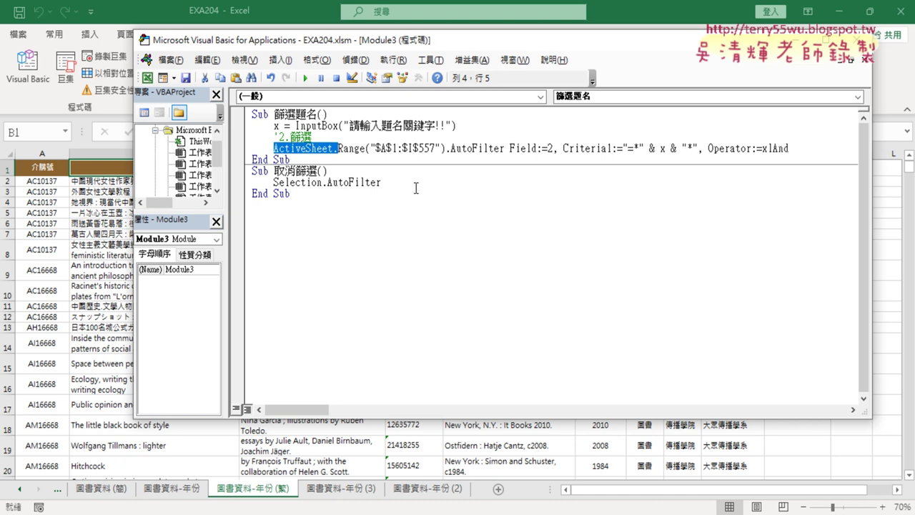
# Remove ActiveSheet. and every $ sign so the filter line starts Range("A1:I557").AutoFilter.
pyautogui.press('Delete')
pyautogui.press('Right')
pyautogui.press('Right')
pyautogui.press('Right')
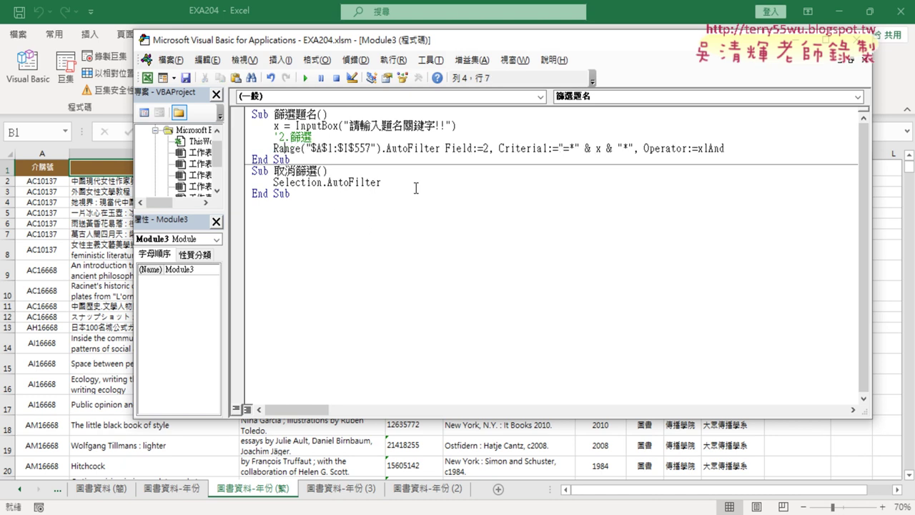
pyautogui.press('Right')
pyautogui.press('Right')
pyautogui.press('Right')
pyautogui.press('Right')
pyautogui.press('Right')
pyautogui.press('BackSpace')
pyautogui.press('Delete')
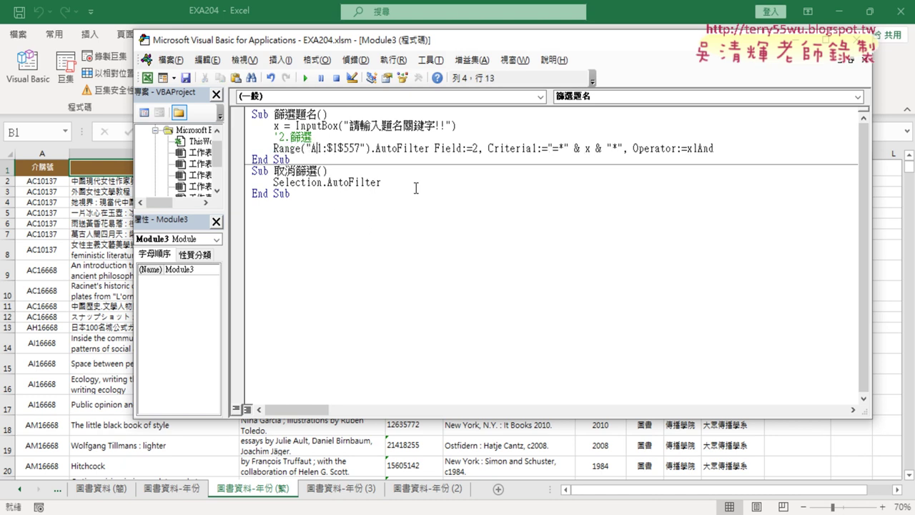
pyautogui.press('Right')
pyautogui.press('Right')
pyautogui.press('Delete')
pyautogui.press('Right')
pyautogui.press('Delete')
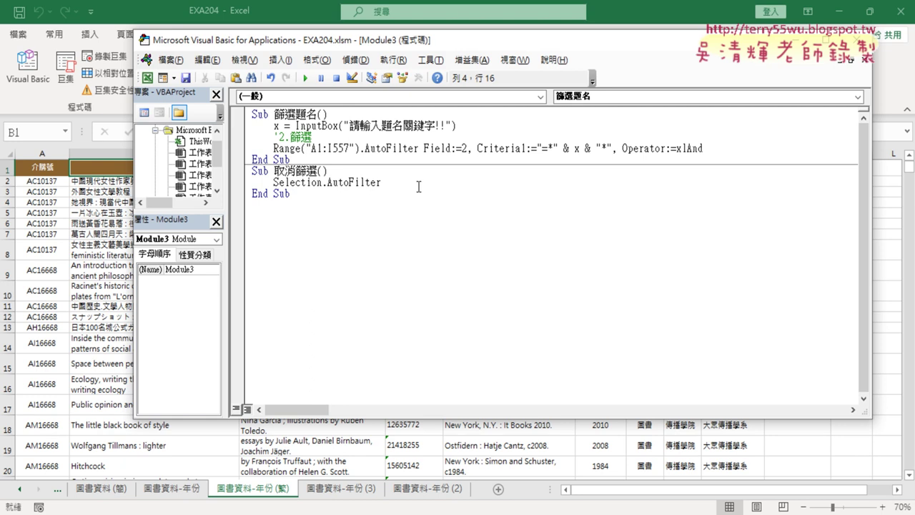
pyautogui.click(349, 148)
pyautogui.moveTo(350, 148); pyautogui.dragTo(327, 148)
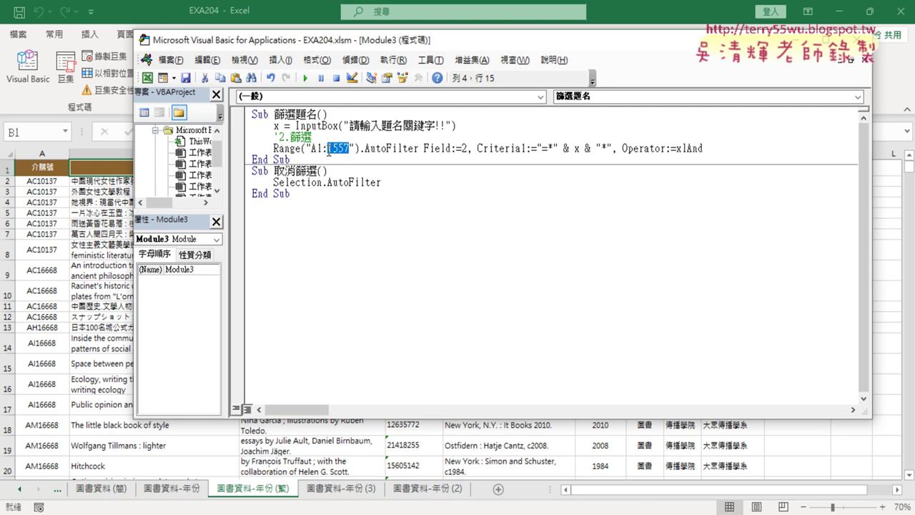
pyautogui.click(409, 148)
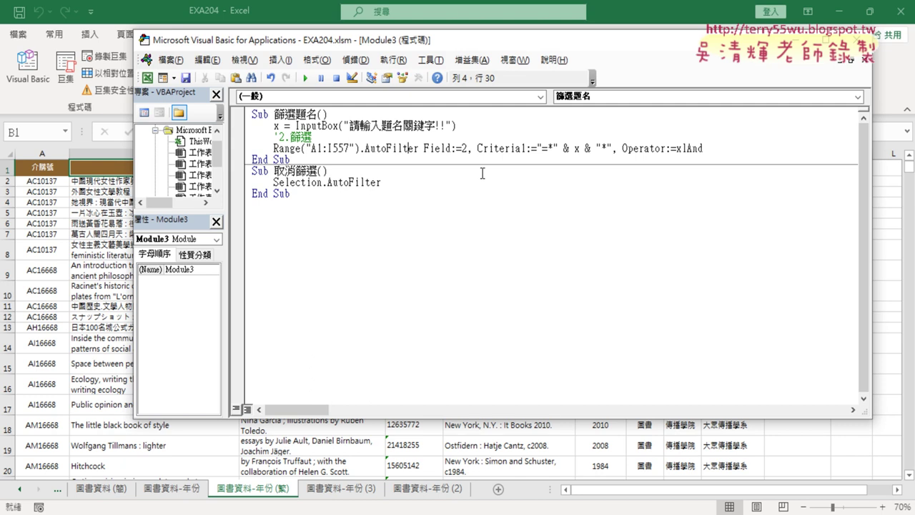
# Mark columns A and B on the sheet to show why the field number is 2.
pyautogui.moveTo(451, 148); pyautogui.dragTo(462, 148)
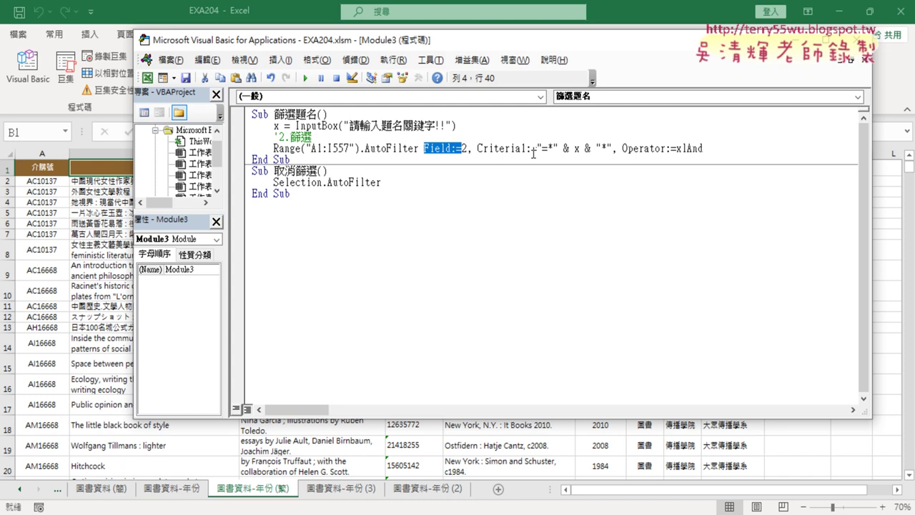
pyautogui.moveTo(415, 50); pyautogui.dragTo(520, 61)
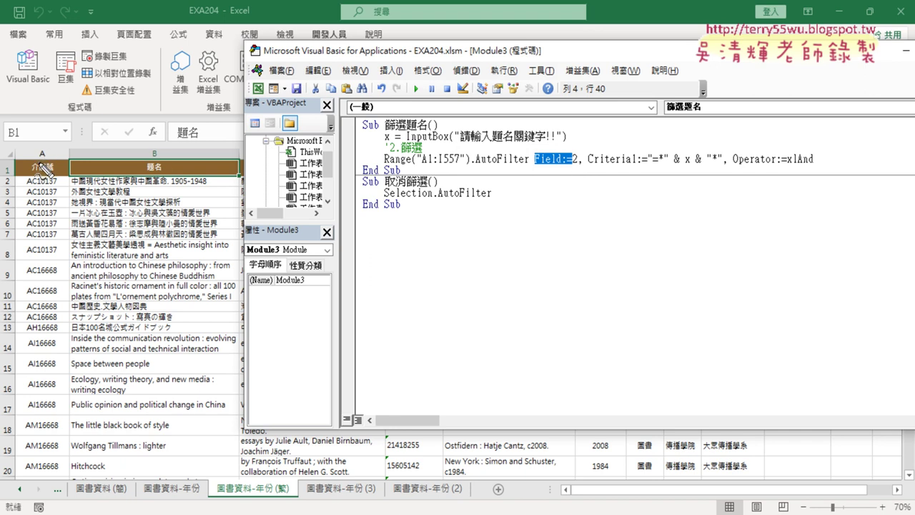
pyautogui.moveTo(44, 141); pyautogui.dragTo(41, 143)
pyautogui.moveTo(155, 140); pyautogui.dragTo(150, 143)
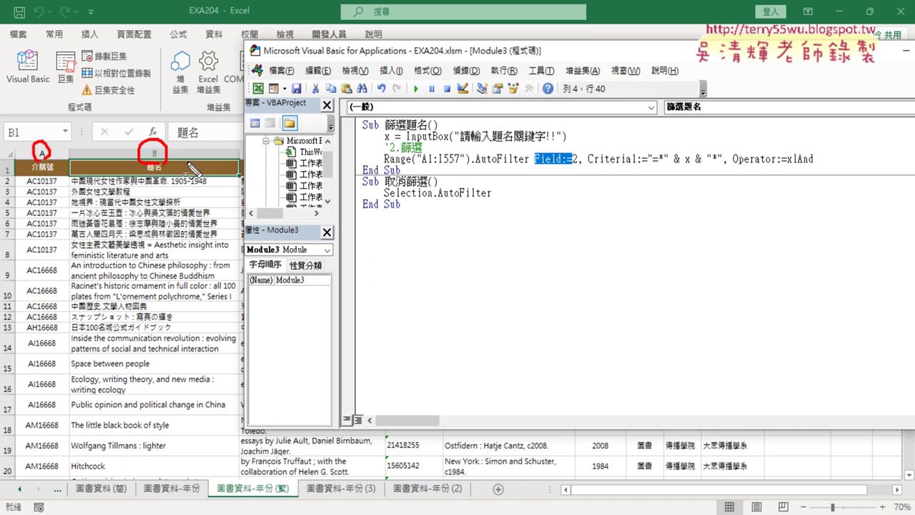
pyautogui.moveTo(577, 170)
pyautogui.mouseDown()
pyautogui.moveTo(577, 144)
pyautogui.moveTo(579, 169)
pyautogui.mouseUp()
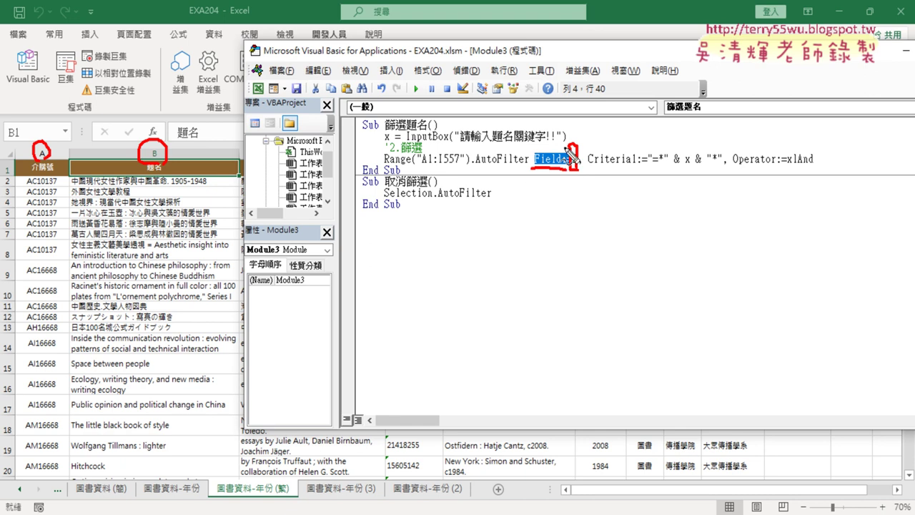
pyautogui.press('Escape')
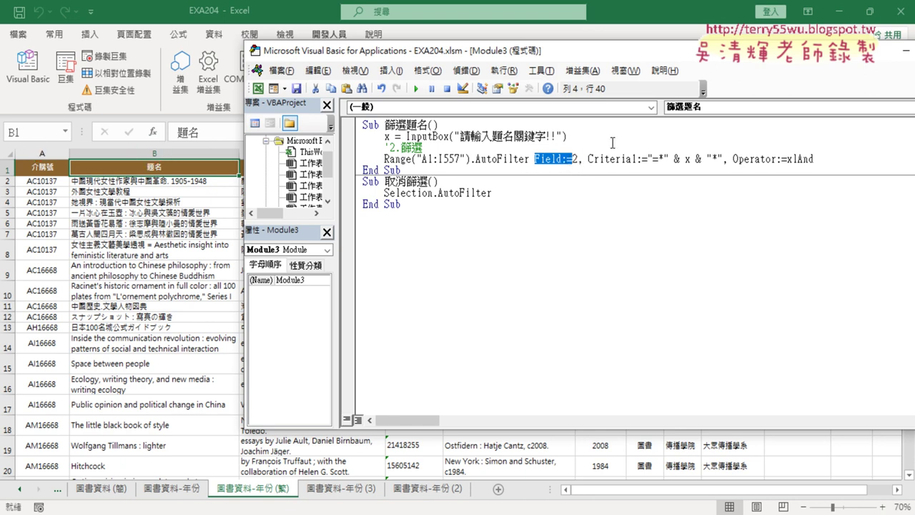
# Delete Field:=, Criterial:= and the trailing Operator:=xlAnd argument from the filter line.
pyautogui.moveTo(574, 158); pyautogui.dragTo(533, 158)
pyautogui.press('Delete')
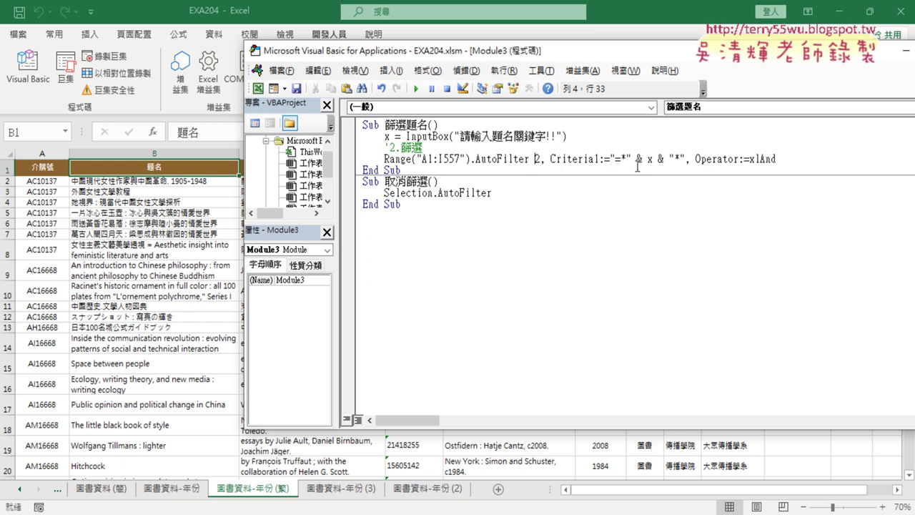
pyautogui.moveTo(551, 159); pyautogui.dragTo(611, 158)
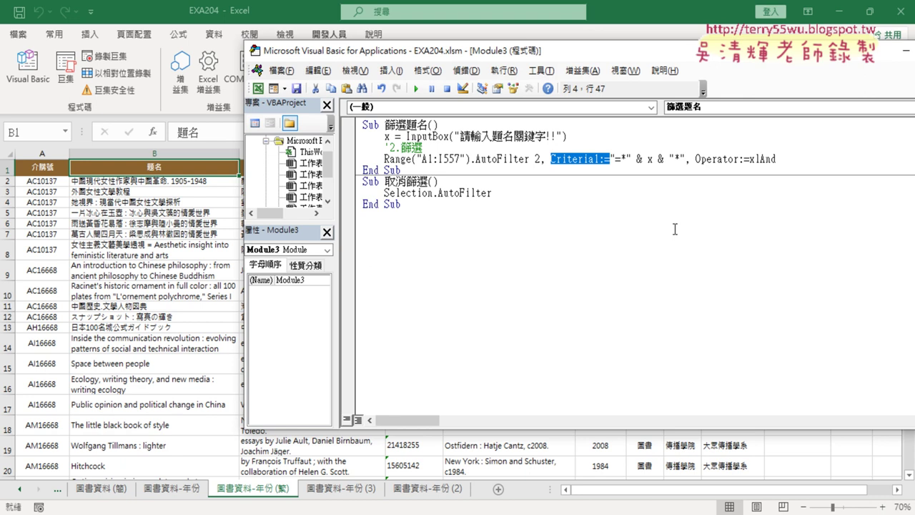
pyautogui.press('Delete')
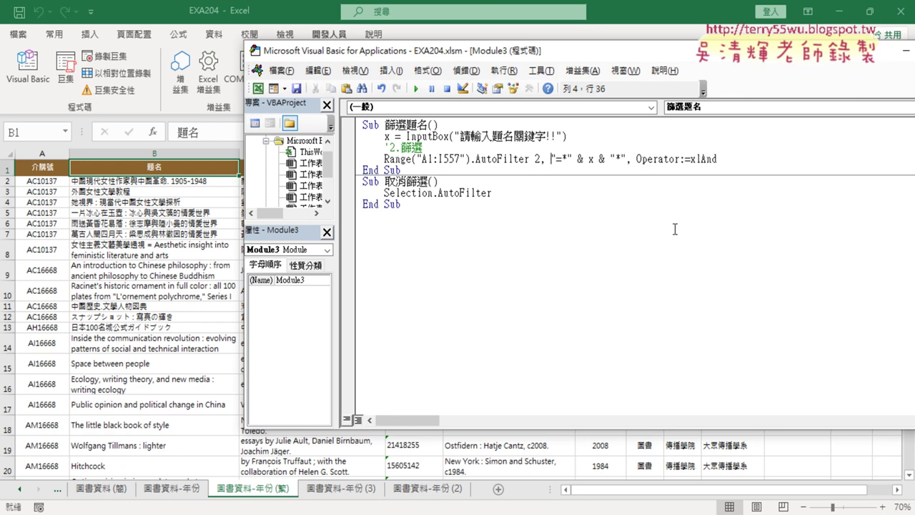
pyautogui.moveTo(719, 159); pyautogui.dragTo(625, 159)
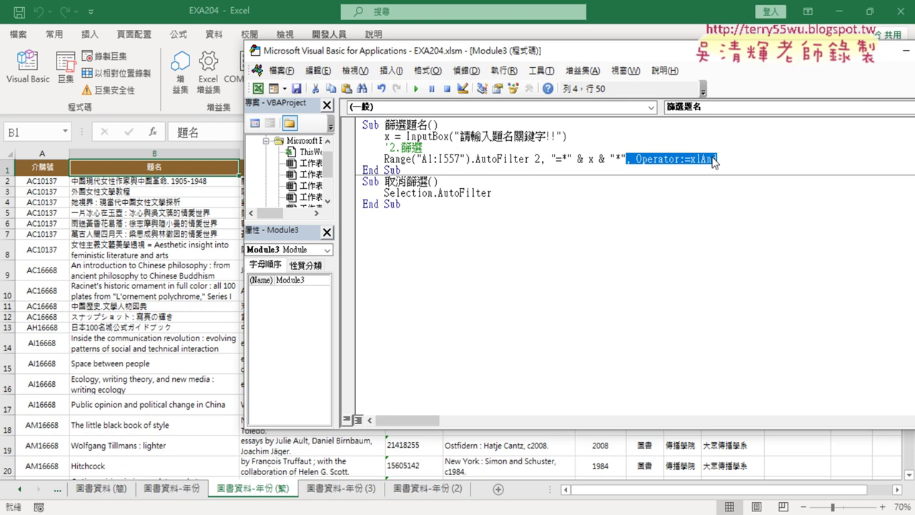
pyautogui.press('Delete')
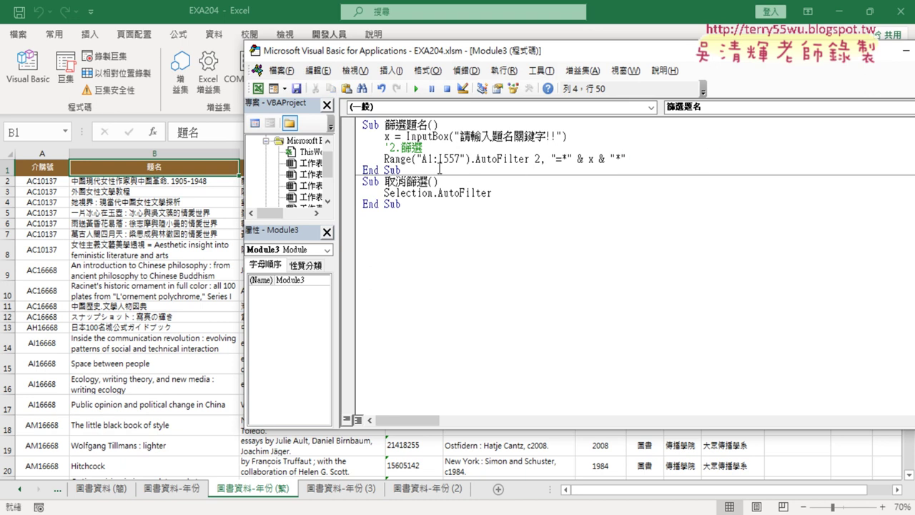
# Review each part of the line: range, AutoFilter method, column 2 and the wildcard criterion.
pyautogui.moveTo(384, 159); pyautogui.dragTo(470, 158)
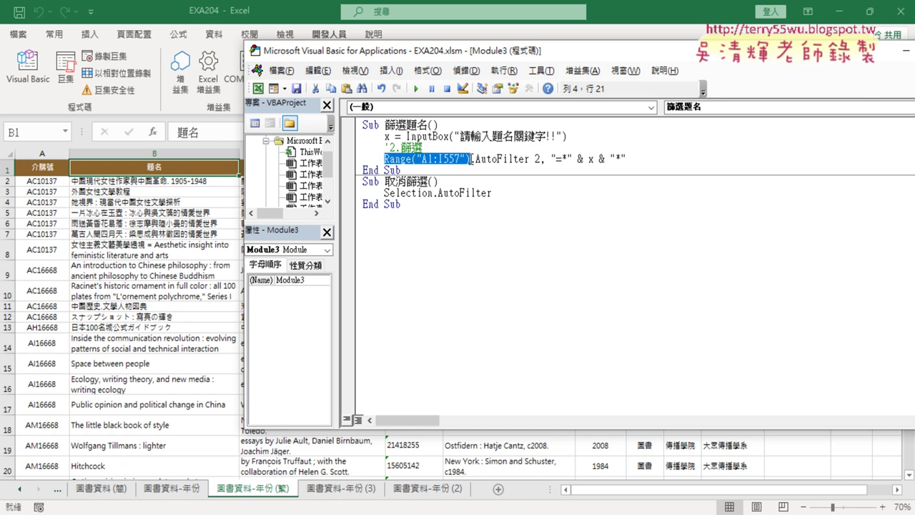
pyautogui.moveTo(530, 159); pyautogui.dragTo(470, 158)
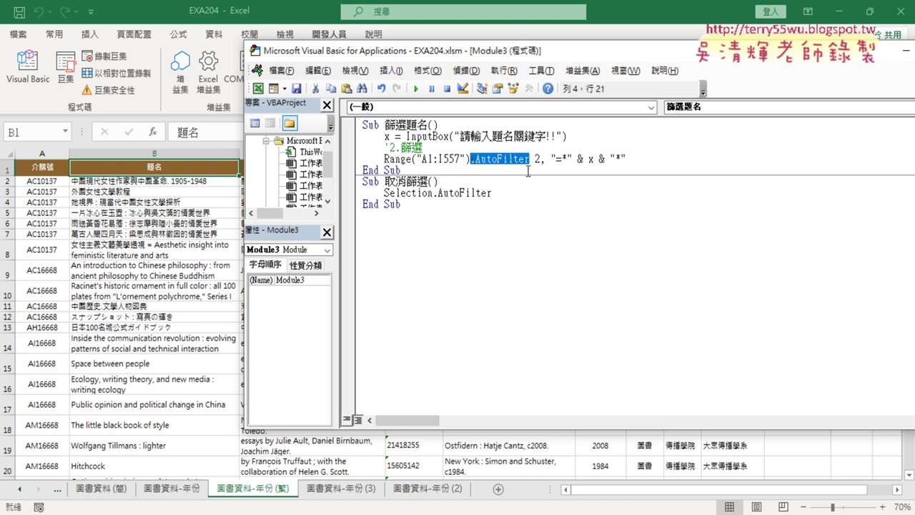
pyautogui.doubleClick(538, 158)
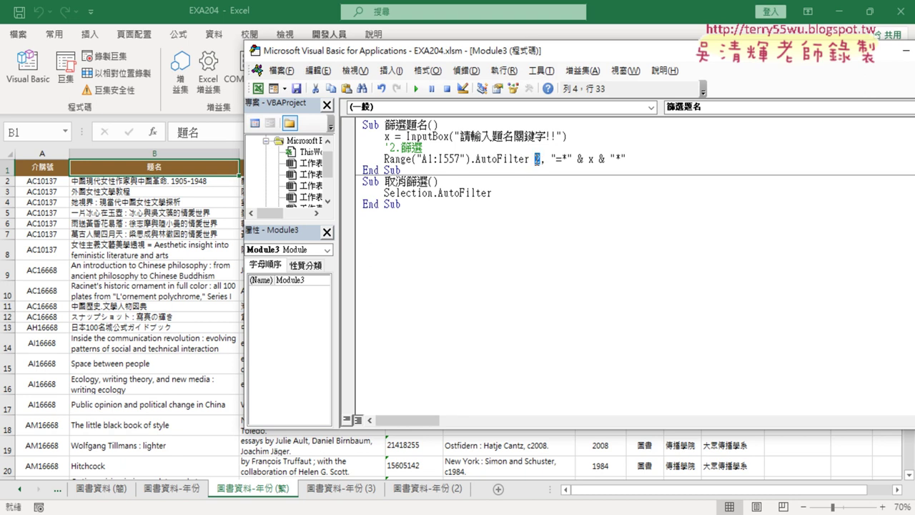
pyautogui.moveTo(551, 159); pyautogui.dragTo(632, 158)
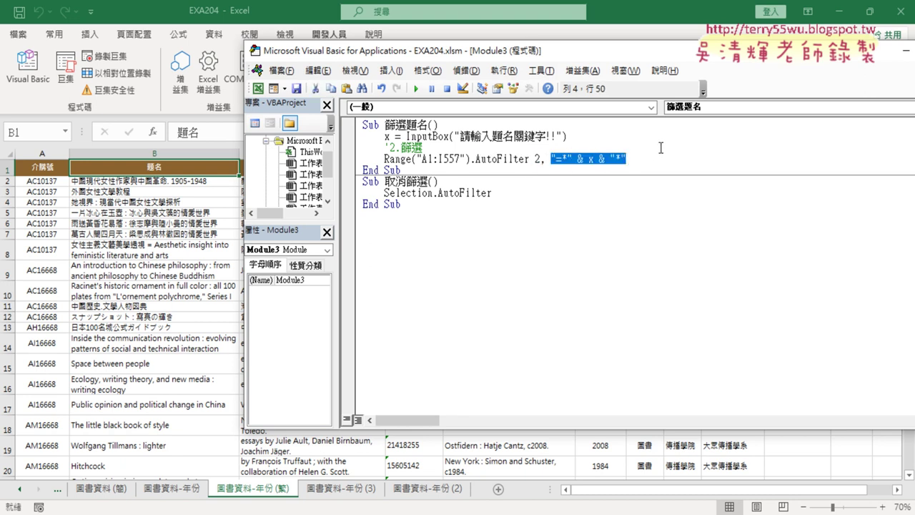
pyautogui.moveTo(586, 53); pyautogui.dragTo(717, 50)
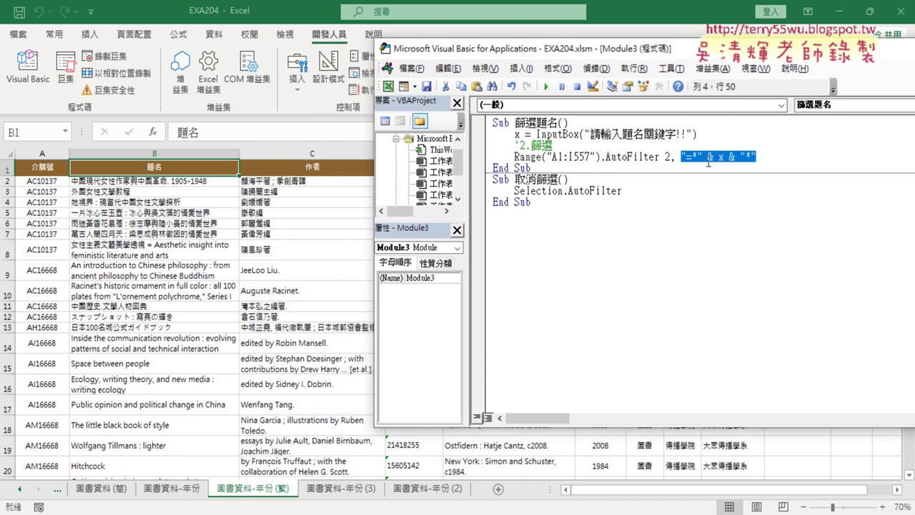
# Duplicate the 篩選題名 procedure below itself and rename the copy 篩選作者.
pyautogui.moveTo(548, 169); pyautogui.dragTo(493, 123)
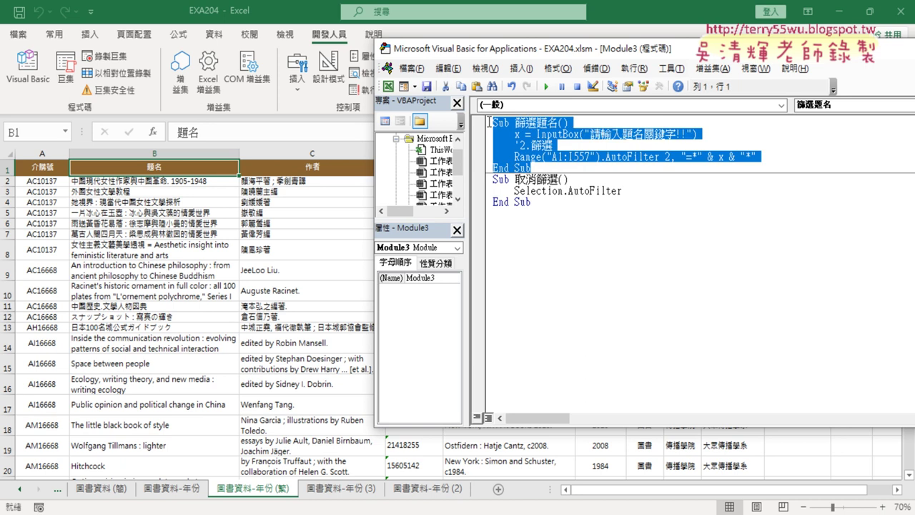
pyautogui.rightClick(550, 138)
pyautogui.click(575, 161)
pyautogui.click(538, 223)
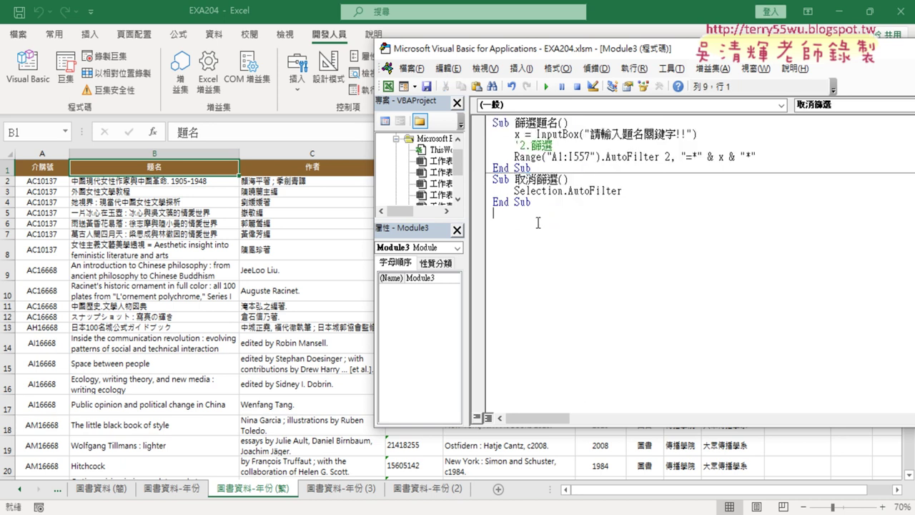
pyautogui.hotkey('ctrl', 'v')
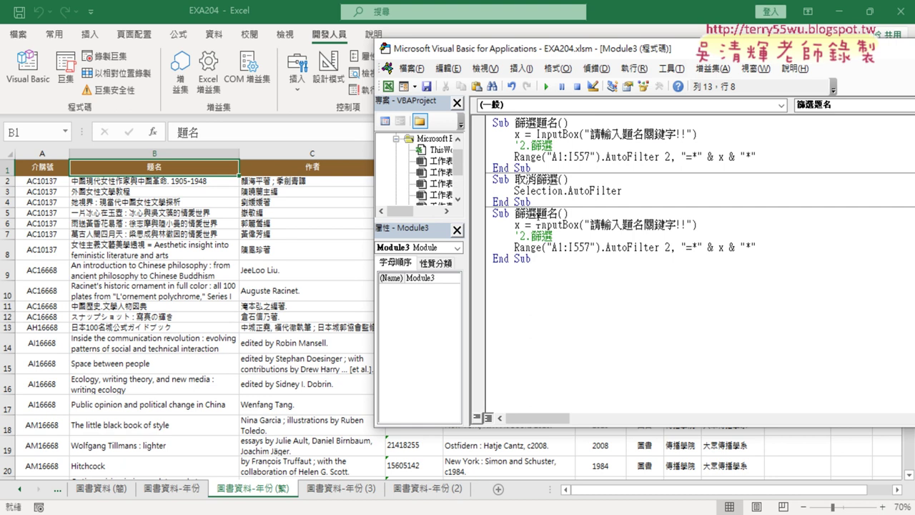
pyautogui.moveTo(537, 213); pyautogui.dragTo(557, 213)
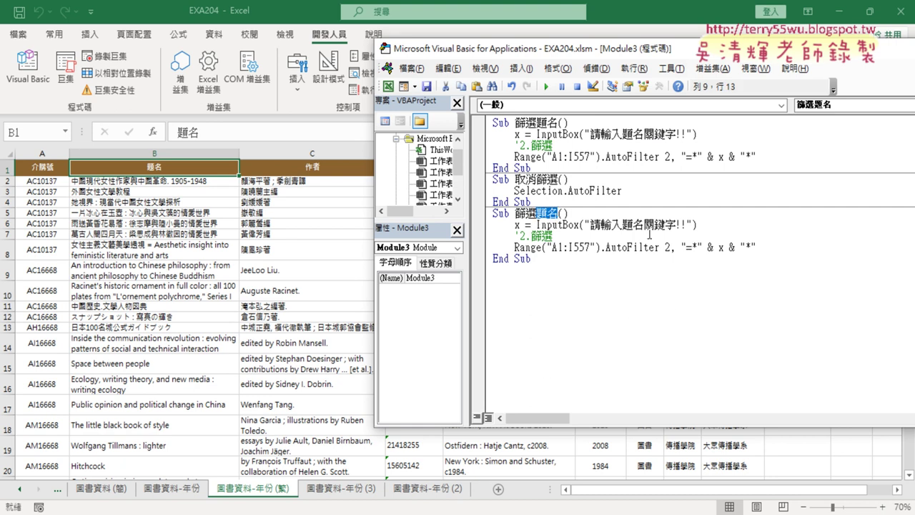
pyautogui.write('ㄕㄨ')
pyautogui.write('ㄜˋㄓ')
pyautogui.write('ㄜˇ')
pyautogui.press('Return')
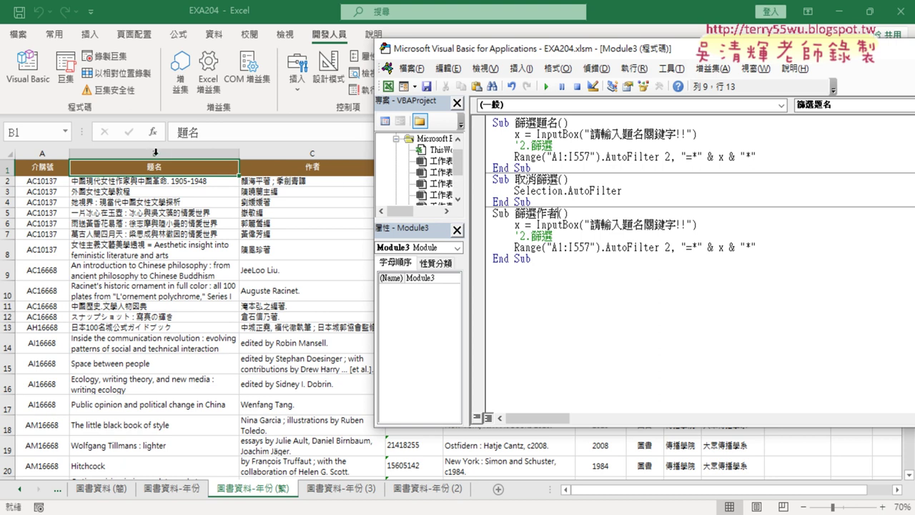
# Change the copy's AutoFilter column from 2 to 3.
pyautogui.doubleClick(667, 156)
pyautogui.doubleClick(669, 247)
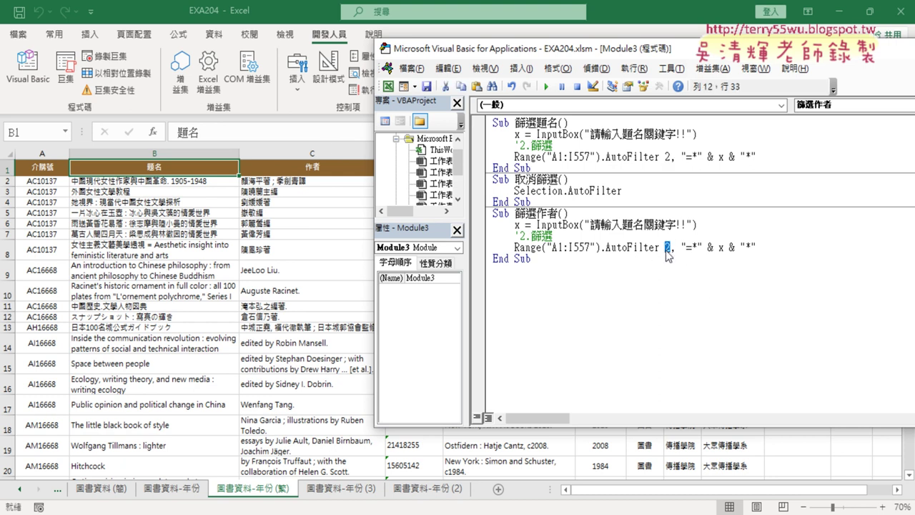
pyautogui.write('3')
pyautogui.moveTo(639, 52); pyautogui.dragTo(304, 69)
pyautogui.moveTo(805, 276); pyautogui.dragTo(535, 277)
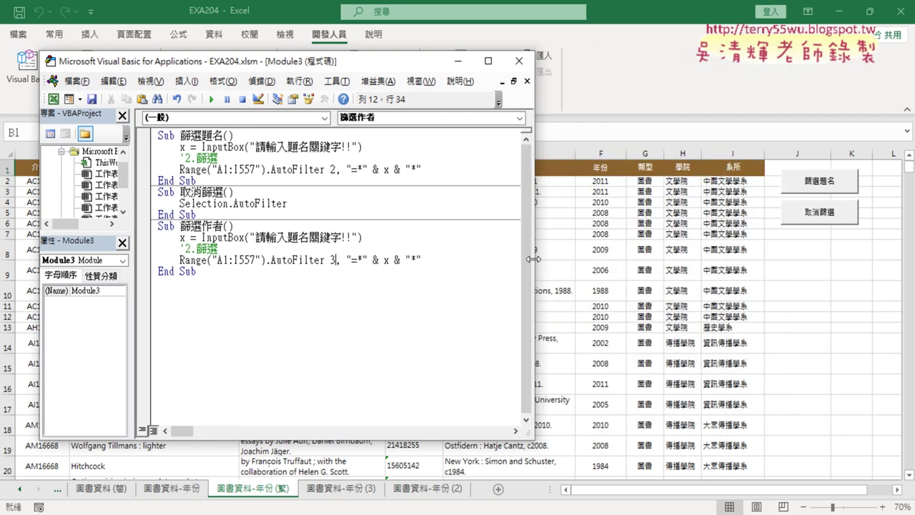
# Paste a copy of the 篩選題名 button beneath the 取消篩選 button.
pyautogui.rightClick(835, 191)
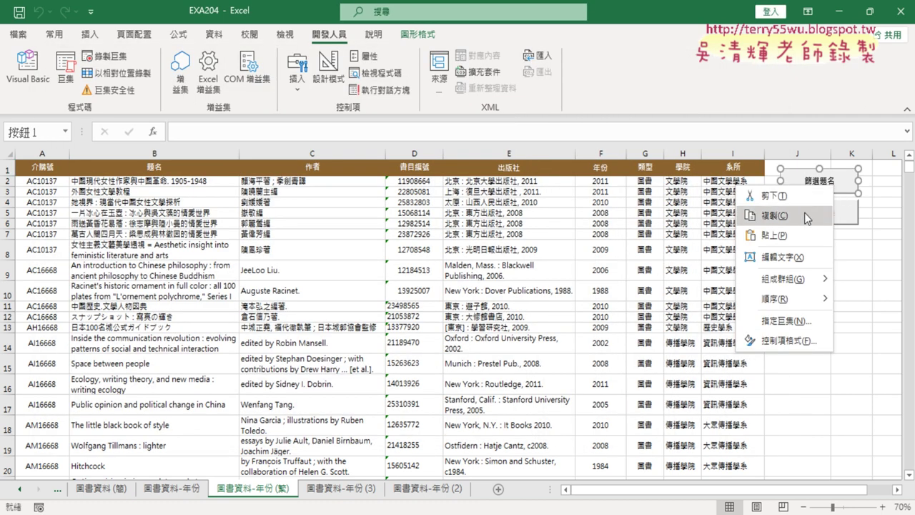
pyautogui.click(804, 215)
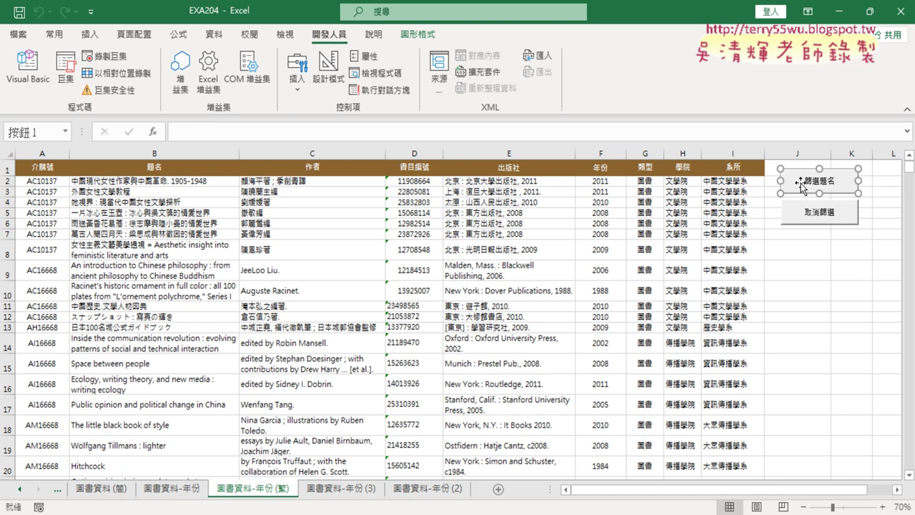
pyautogui.click(784, 236)
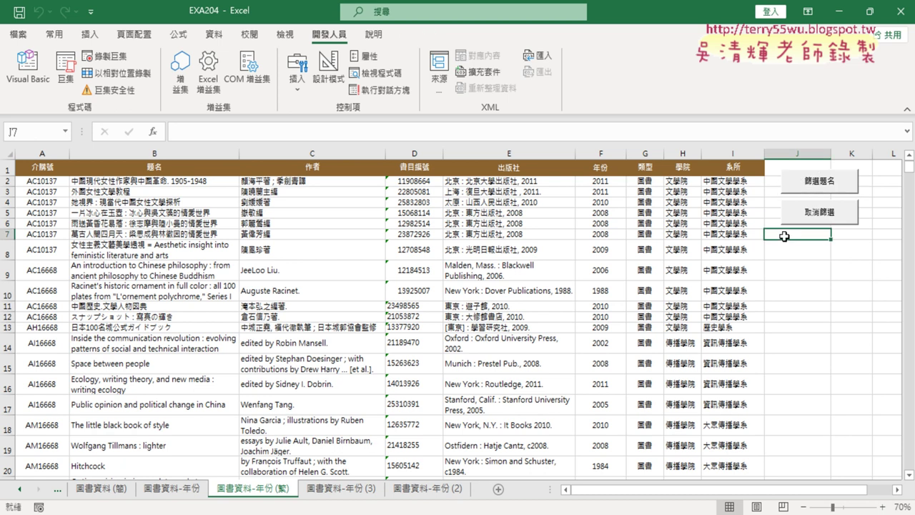
pyautogui.hotkey('ctrl', 'v')
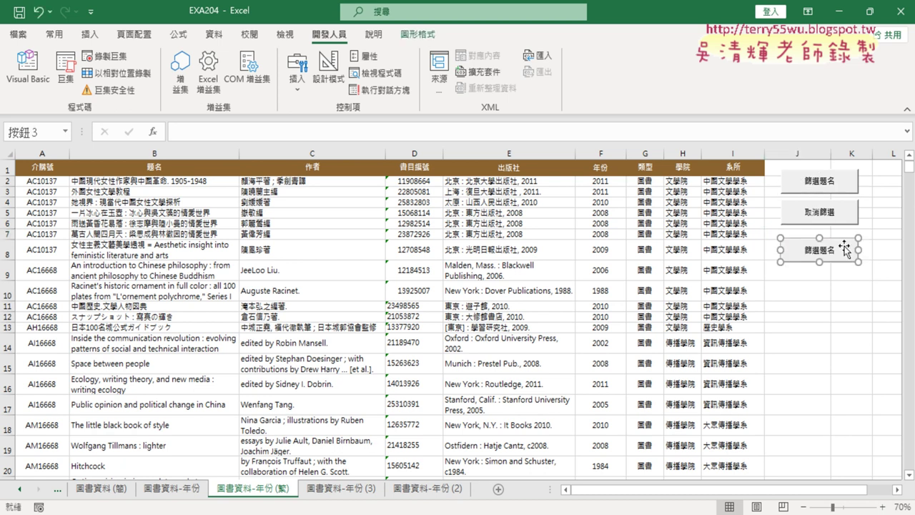
pyautogui.moveTo(842, 242); pyautogui.dragTo(843, 237)
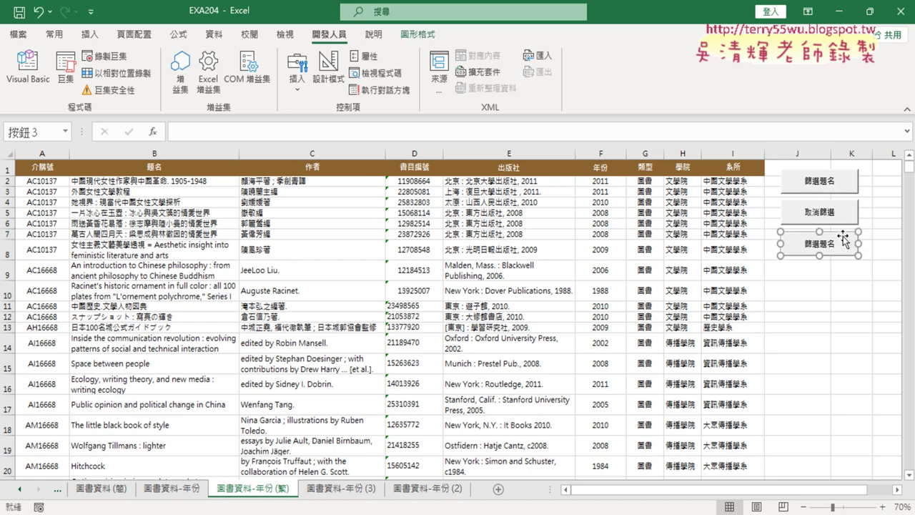
# Assign the 篩選作者 macro to the copied button, copying the macro name.
pyautogui.rightClick(842, 237)
pyautogui.click(819, 370)
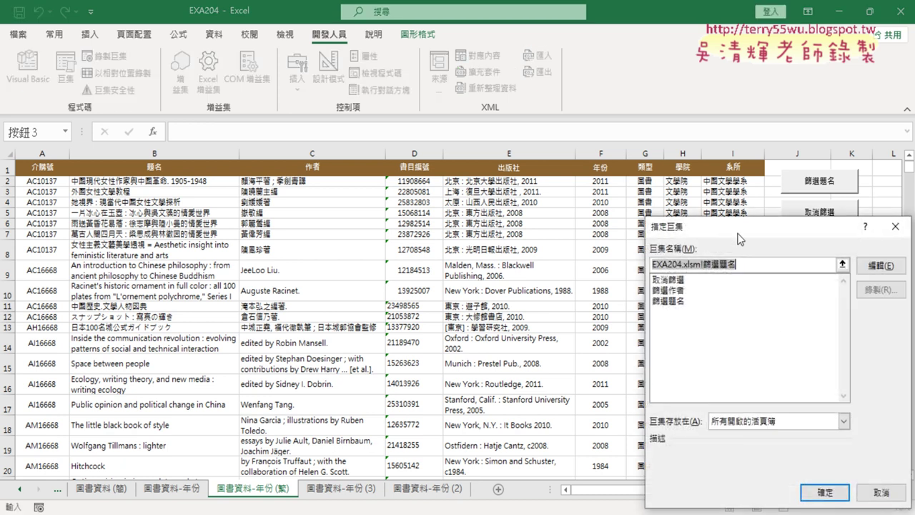
pyautogui.moveTo(736, 227); pyautogui.dragTo(549, 151)
pyautogui.click(498, 215)
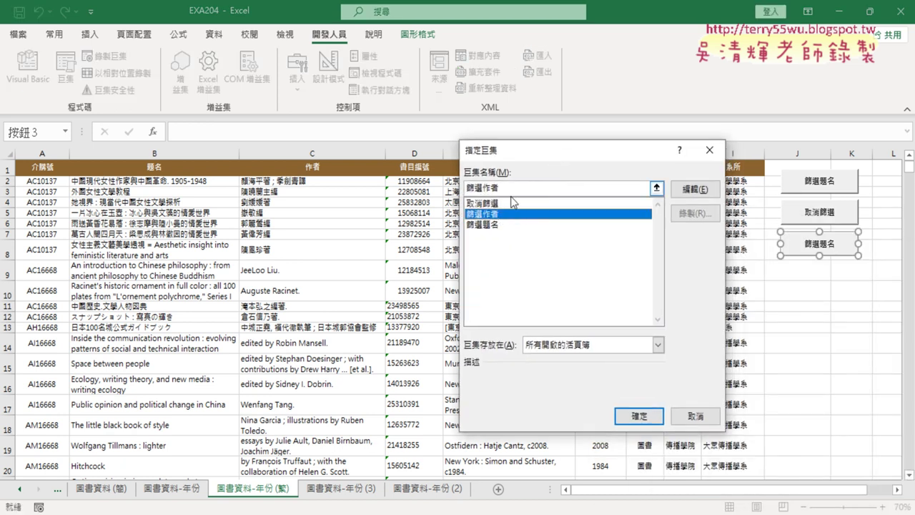
pyautogui.moveTo(509, 187); pyautogui.dragTo(458, 188)
pyautogui.rightClick(494, 192)
pyautogui.click(518, 217)
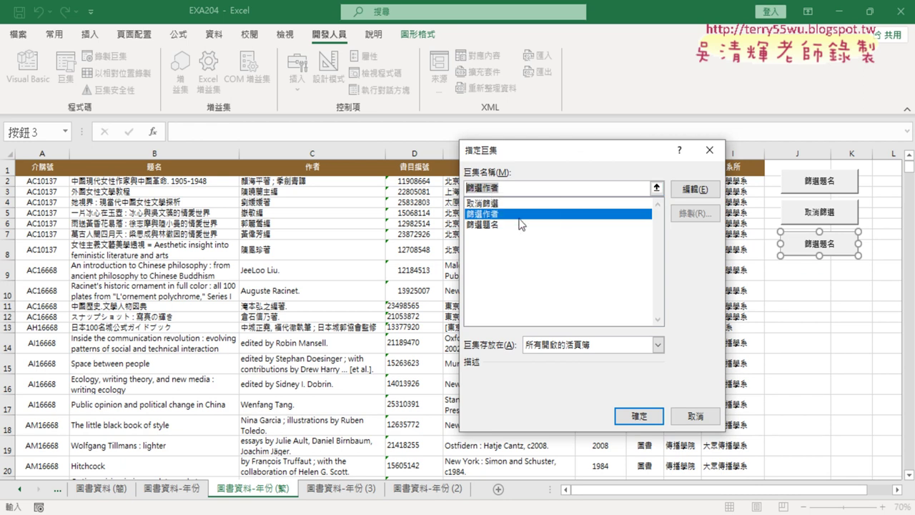
pyautogui.click(640, 415)
# Change the copied button's caption to 篩選作者.
pyautogui.click(828, 243)
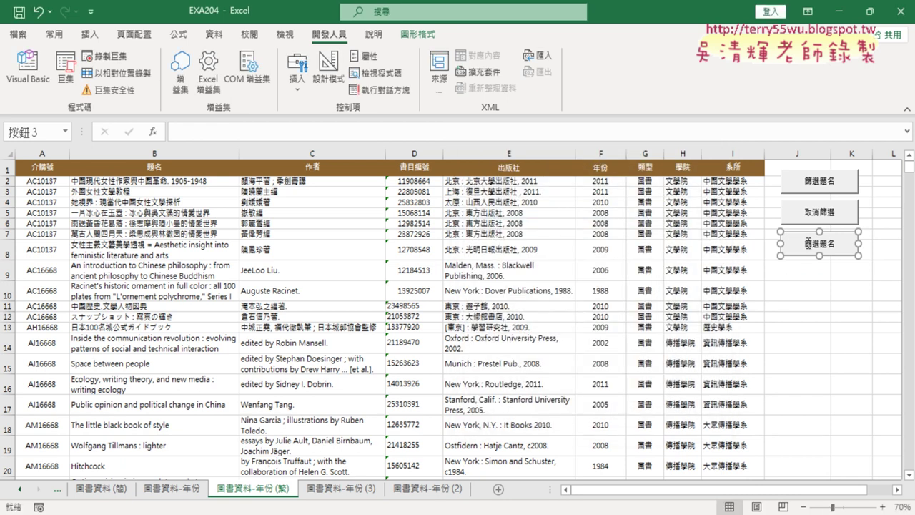
pyautogui.press('BackSpace')
pyautogui.press('BackSpace')
pyautogui.press('BackSpace')
pyautogui.press('BackSpace')
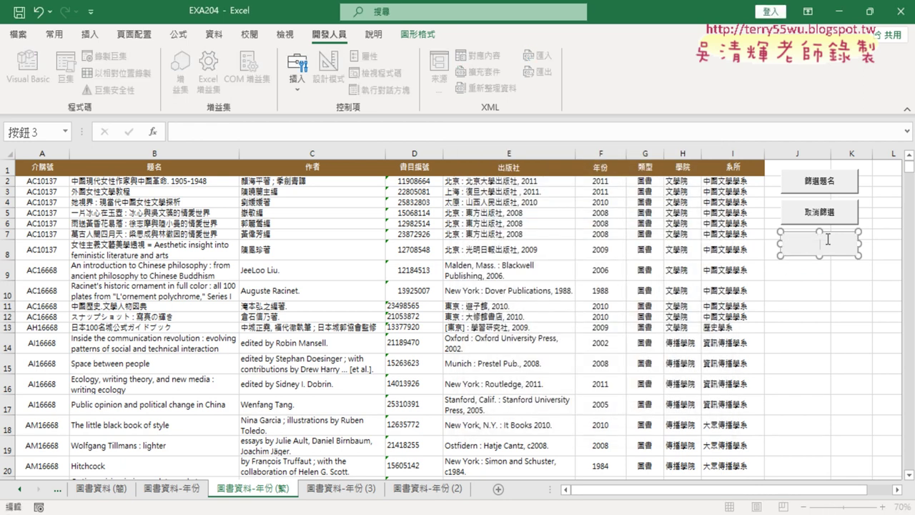
pyautogui.hotkey('ctrl', 'v')
pyautogui.click(828, 306)
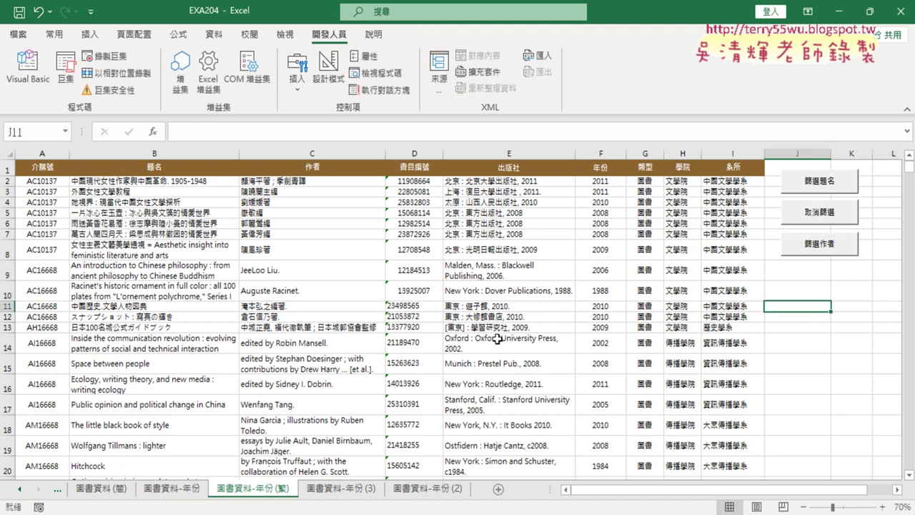
# Filter authors by the keyword 劉, then clear the filter.
pyautogui.click(829, 241)
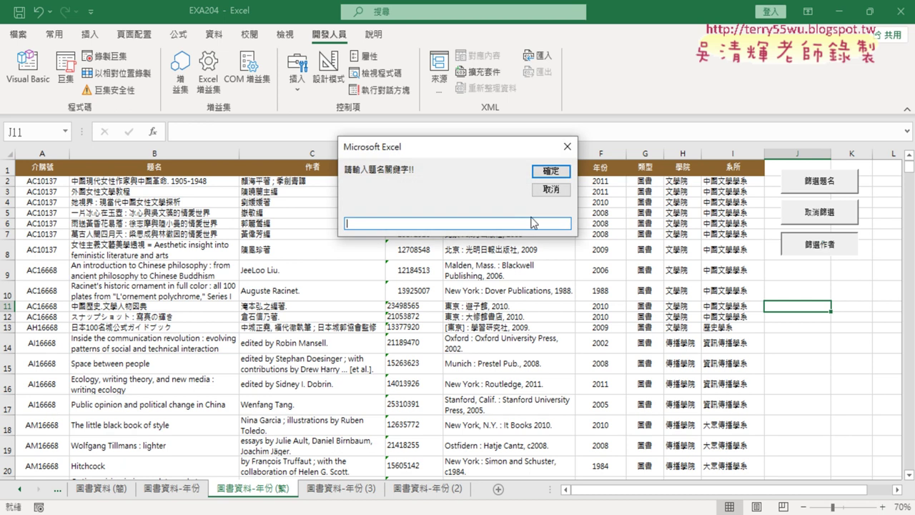
pyautogui.write('ㄉ')
pyautogui.write('ㄧㄡˊ')
pyautogui.press('Return')
pyautogui.click(547, 171)
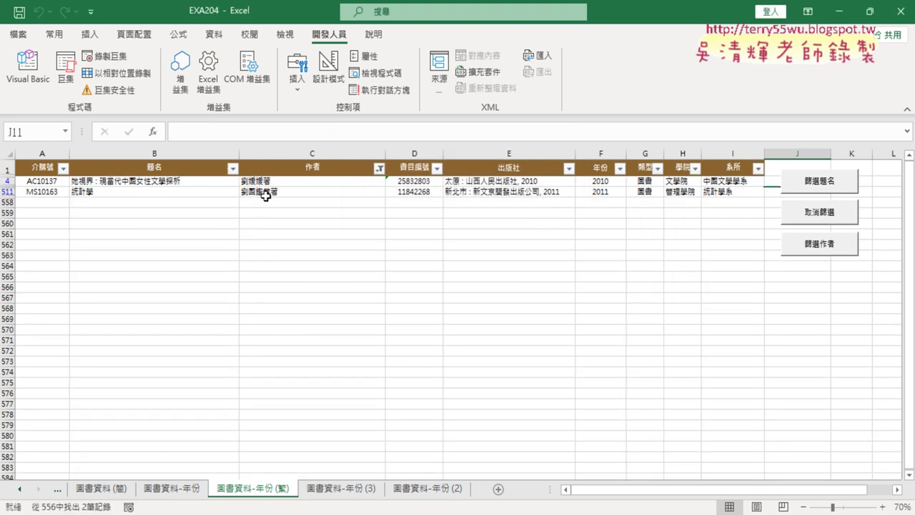
pyautogui.click(833, 218)
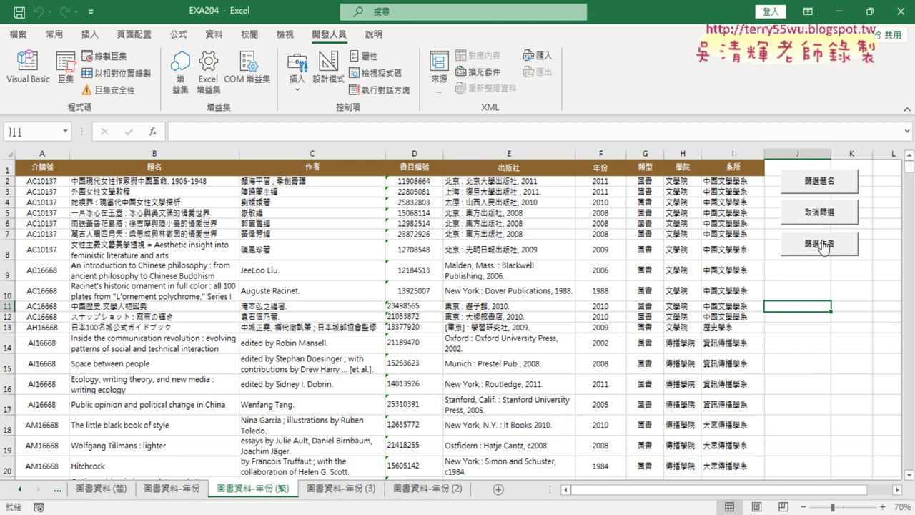
# Filter authors by a second surname keyword, clear the filter, and reopen the VBA editor.
pyautogui.click(824, 246)
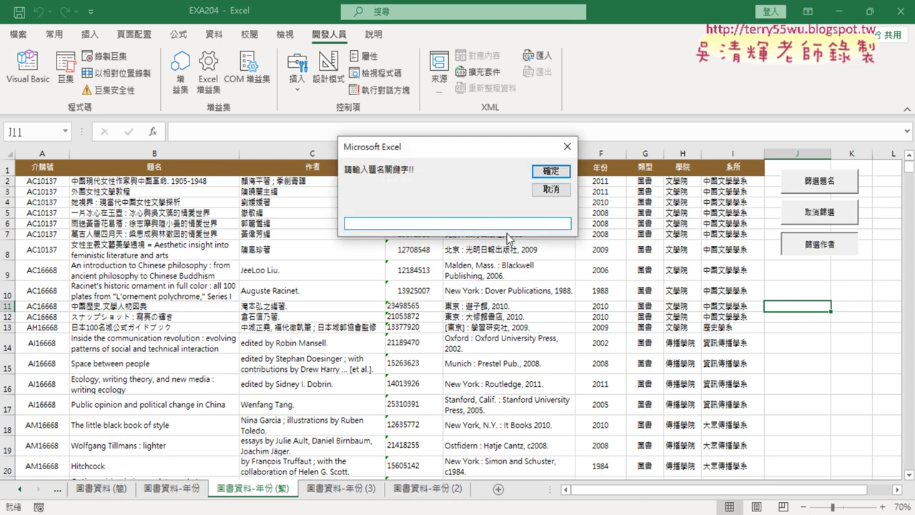
pyautogui.write('ㄔㄅ6')
pyautogui.click(560, 171)
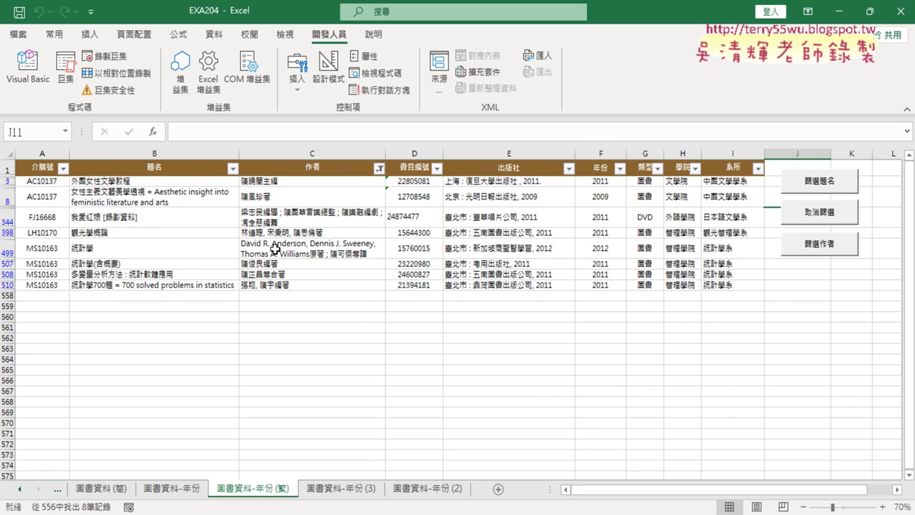
pyautogui.click(807, 222)
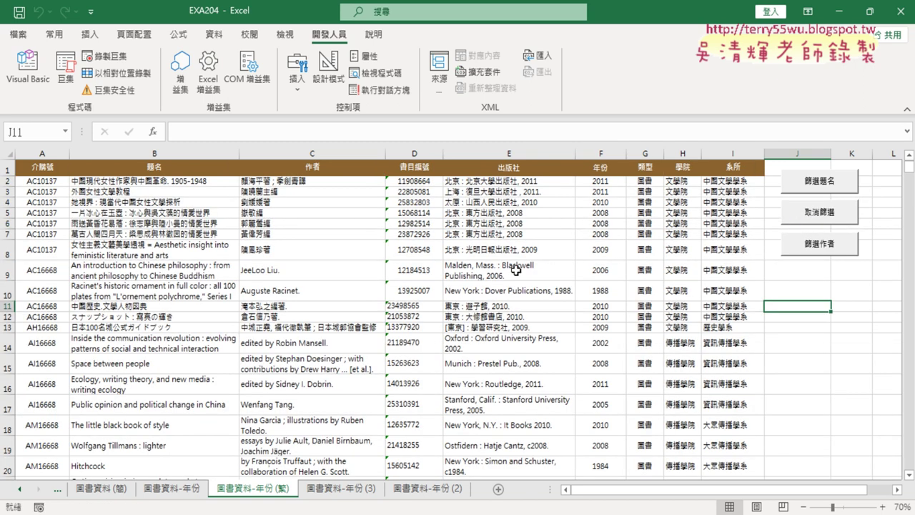
pyautogui.click(33, 72)
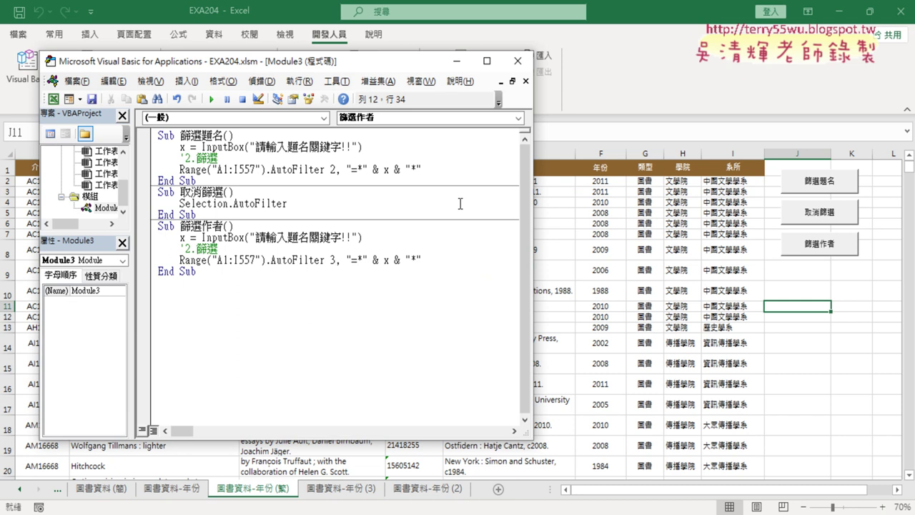
# Paste a copy of the 篩選作者 macro below it and rename it 篩選年份.
pyautogui.moveTo(427, 261); pyautogui.dragTo(346, 261)
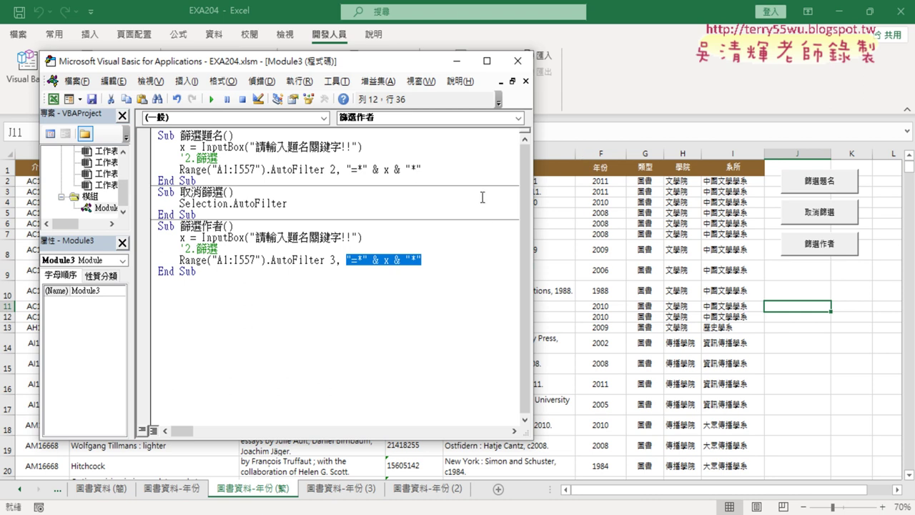
pyautogui.moveTo(230, 272); pyautogui.dragTo(152, 226)
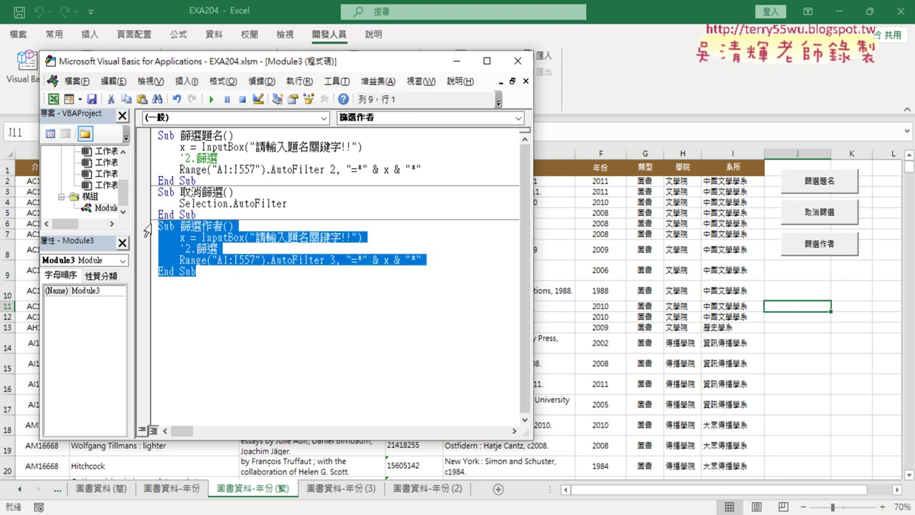
pyautogui.click(169, 300)
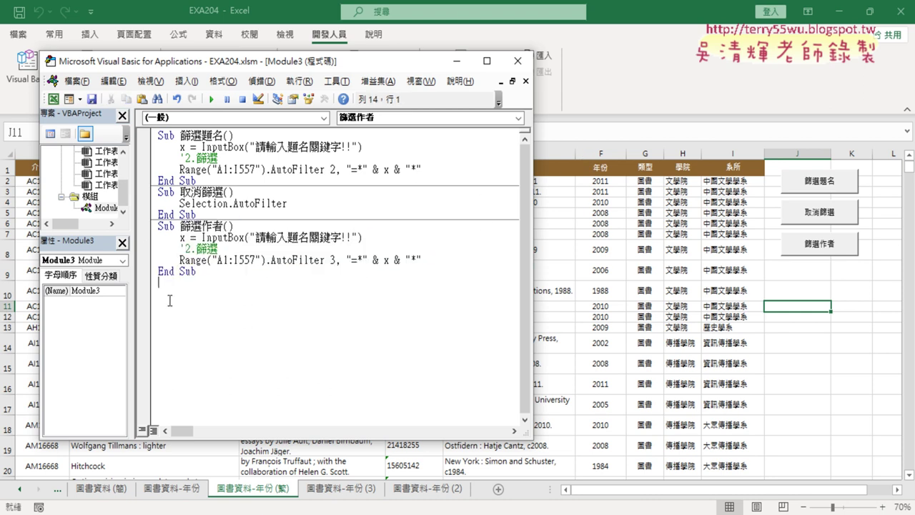
pyautogui.hotkey('ctrl', 'v')
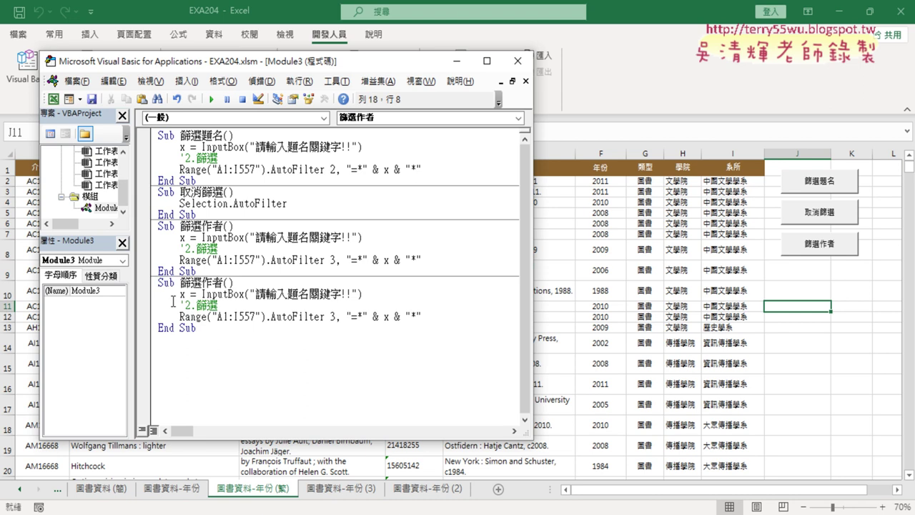
pyautogui.click(205, 283)
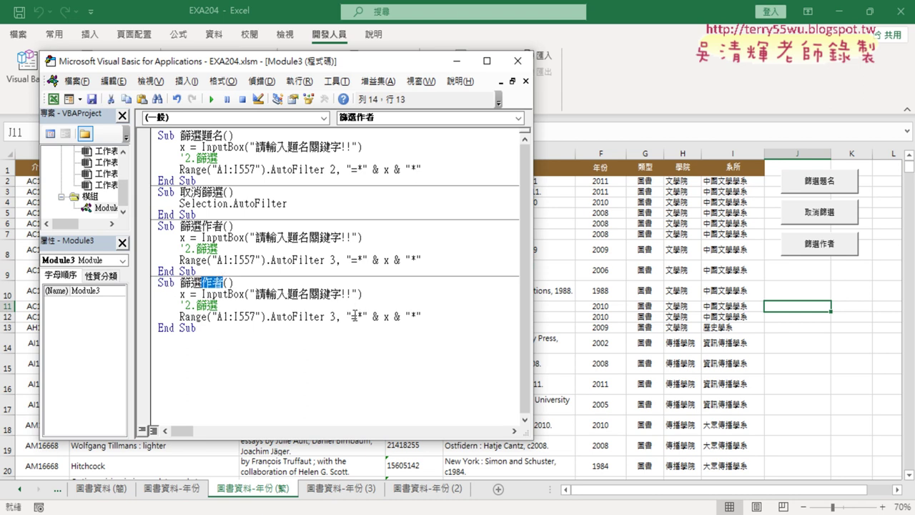
pyautogui.write('3一半')
pyautogui.write('年')
pyautogui.write('ㄈㄣ份')
pyautogui.press('Return')
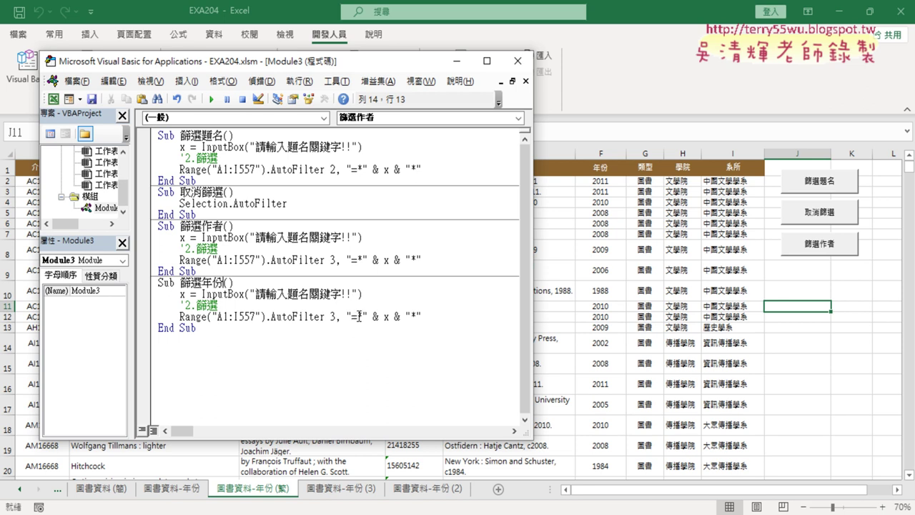
# Replace the copy's keyword criterion with 2010.
pyautogui.click(351, 317)
pyautogui.moveTo(352, 317); pyautogui.dragTo(420, 313)
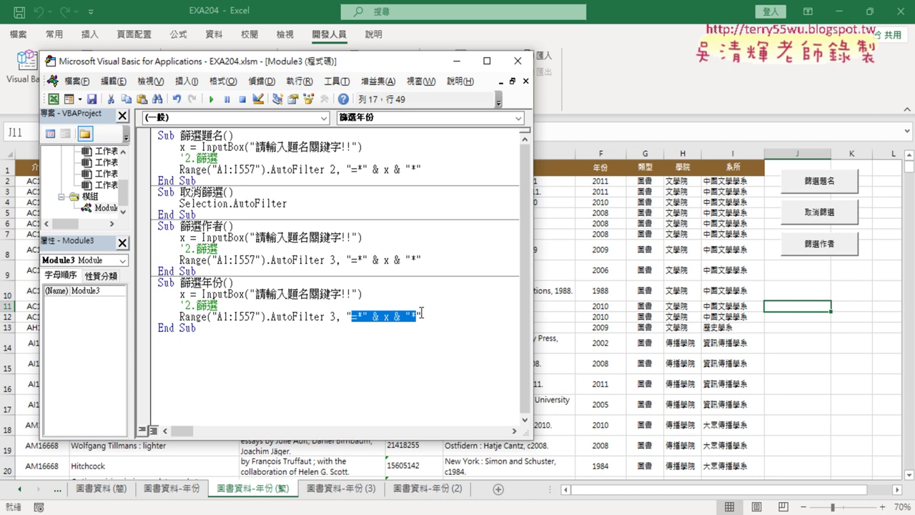
pyautogui.press('Left')
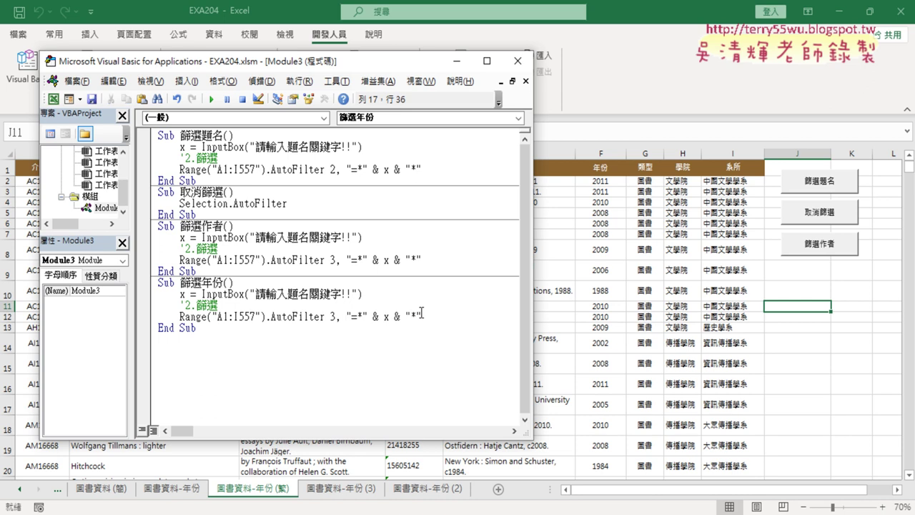
pyautogui.hotkey('shift', 'End')
pyautogui.press('Delete')
pyautogui.write('201')
pyautogui.write('0')
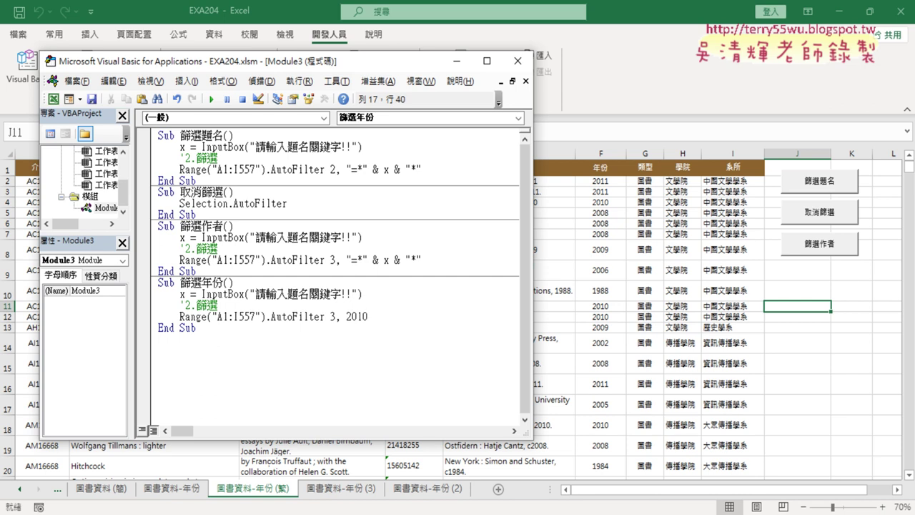
# Restore the original "=*" & x & "*" keyword criterion in the 篩選年份 copy.
pyautogui.click(388, 352)
pyautogui.click(391, 318)
pyautogui.press('BackSpace')
pyautogui.press('BackSpace')
pyautogui.press('BackSpace')
pyautogui.hotkey('ctrl', 'v')
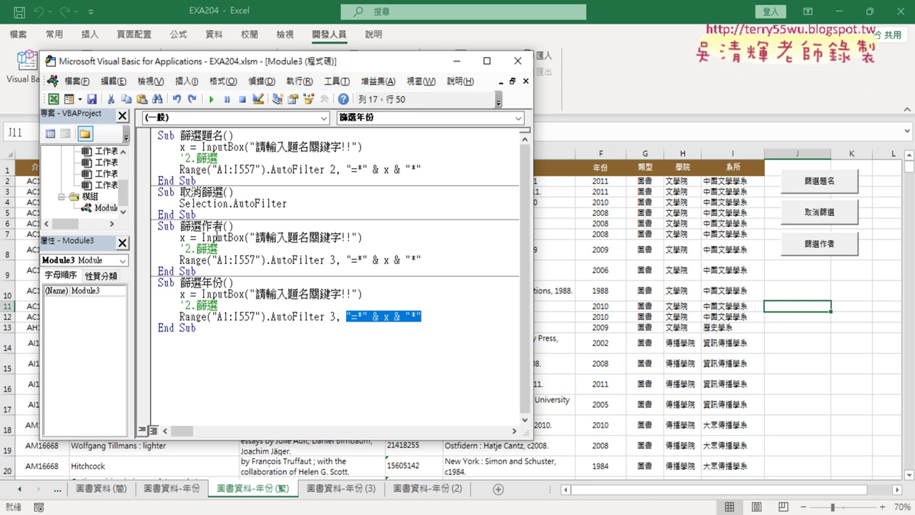
pyautogui.click(228, 146)
pyautogui.click(240, 237)
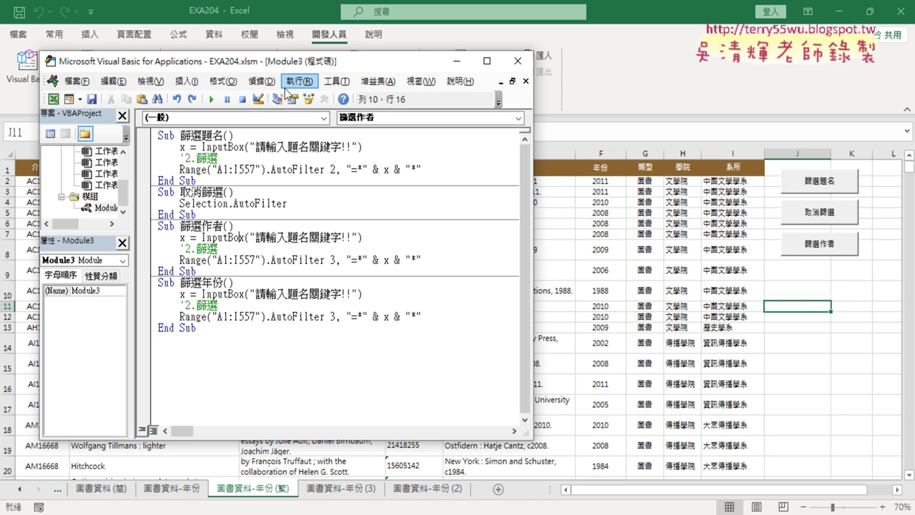
pyautogui.moveTo(295, 66); pyautogui.dragTo(353, 295)
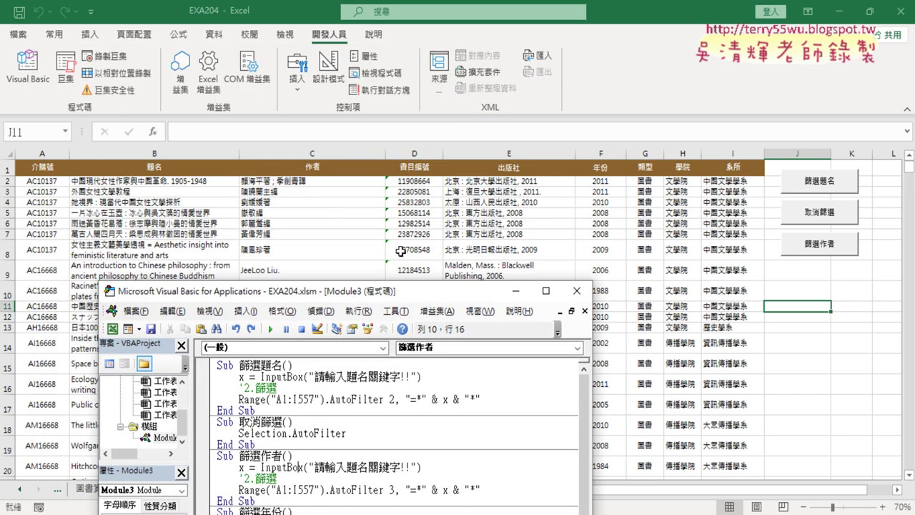